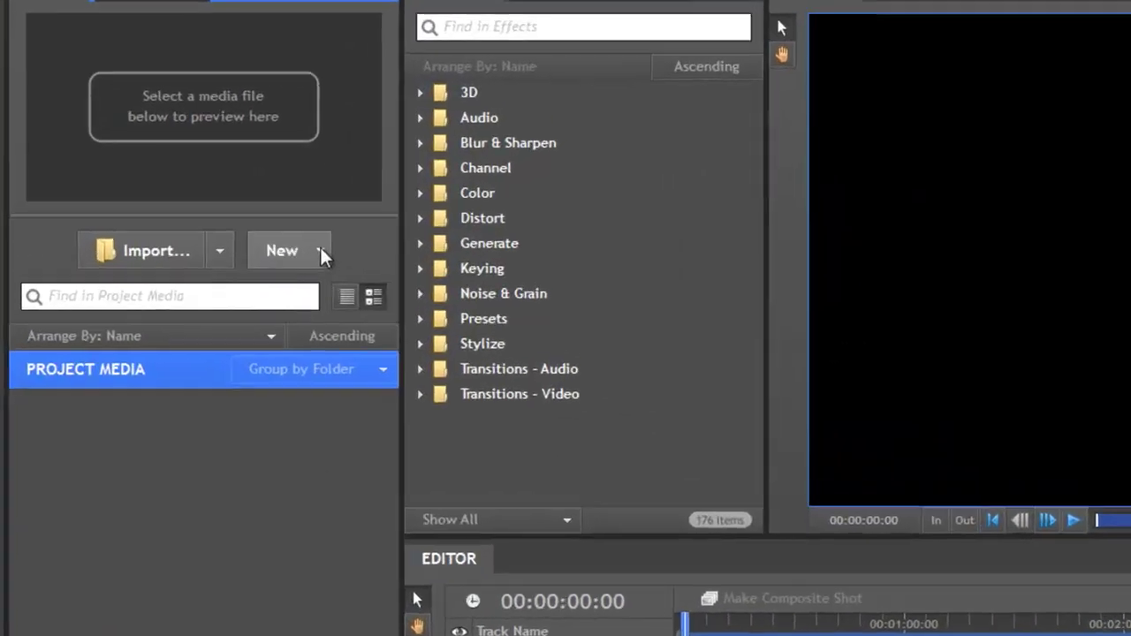
Create a new composite shot with its default settings.
{"action": "left_click", "coordinate": [198, 219]}
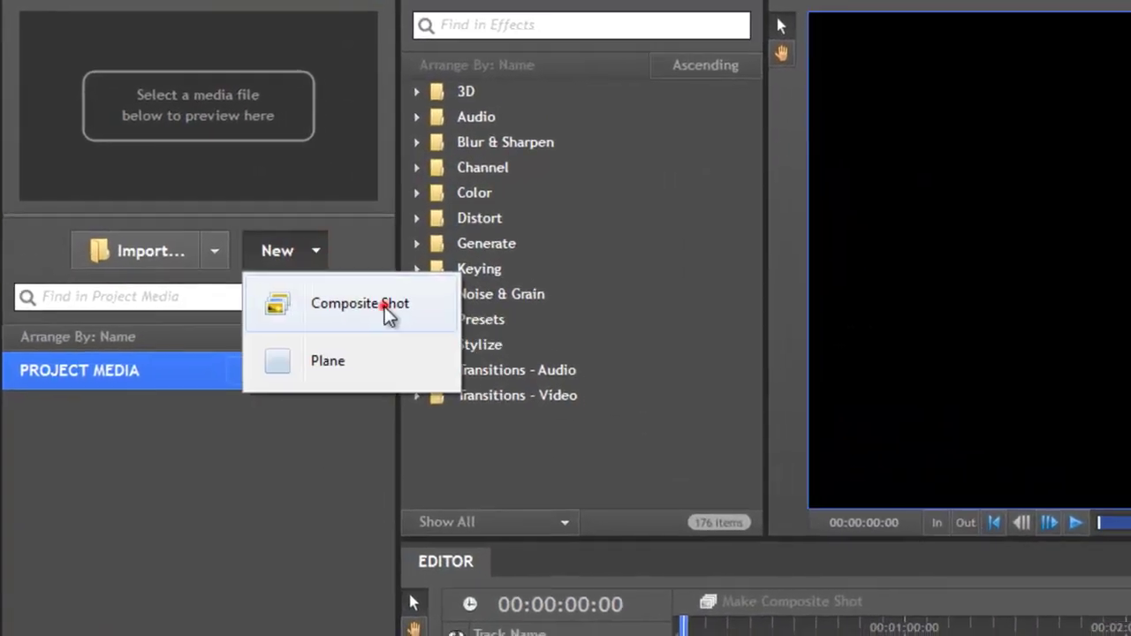
{"action": "left_click", "coordinate": [372, 307]}
{"action": "left_click", "coordinate": [727, 616]}
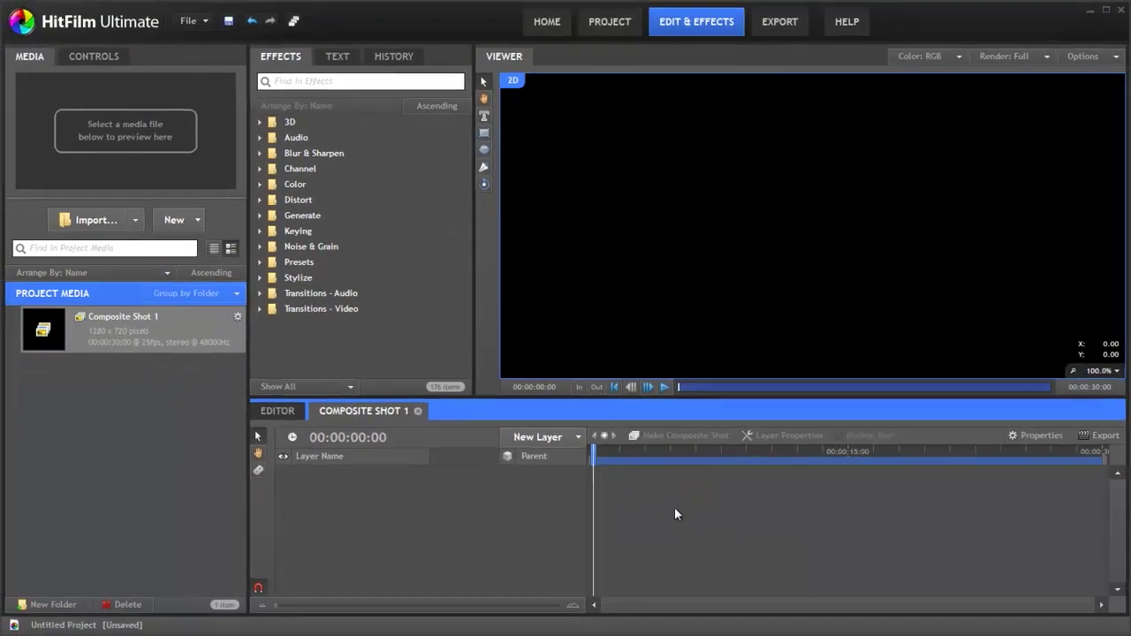
Add the 3D > Smoke > Missile Smoke effect layer and accept adding a camera.
{"action": "left_click", "coordinate": [261, 122]}
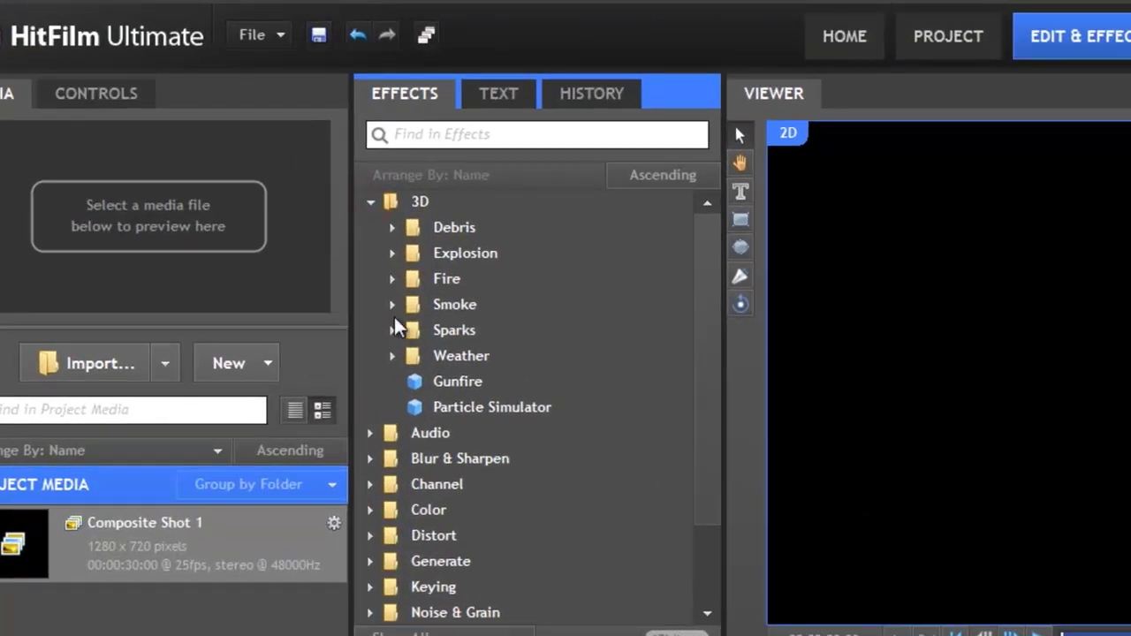
{"action": "left_click", "coordinate": [391, 304]}
{"action": "left_click_drag", "start_coordinate": [457, 324], "coordinate": [726, 635]}
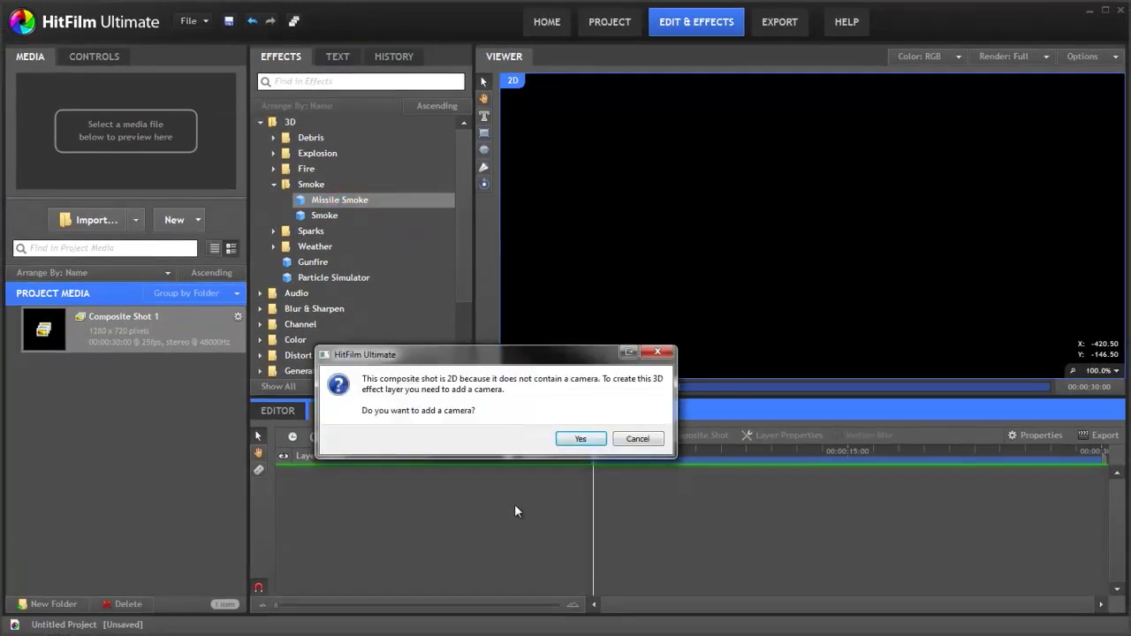
{"action": "left_click_drag", "start_coordinate": [482, 356], "coordinate": [537, 273]}
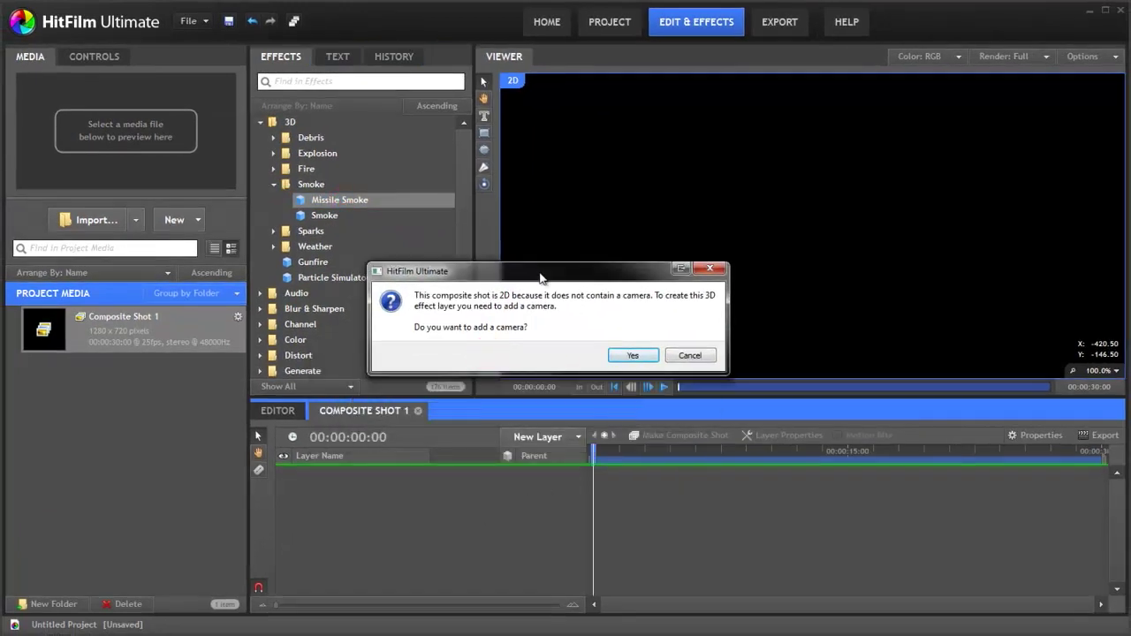
{"action": "left_click", "coordinate": [632, 355]}
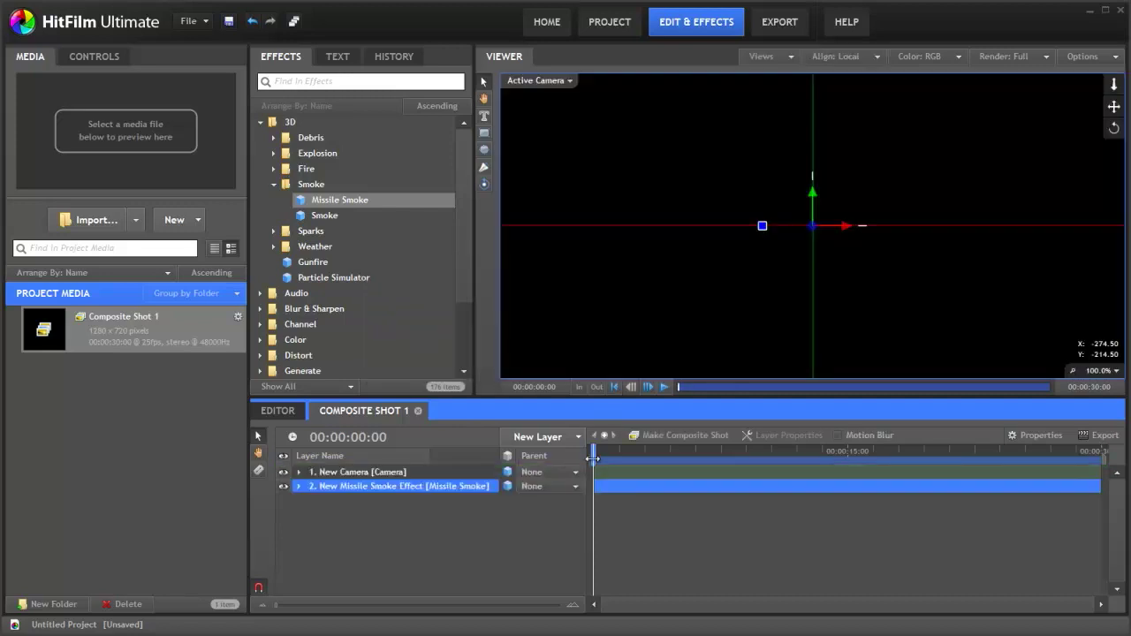
Scrub the playhead to 00:00:03:07, where the white smoke puff appears.
{"action": "mouse_move", "coordinate": [593, 454]}
{"action": "left_mouse_down"}
{"action": "mouse_move", "coordinate": [774, 461]}
{"action": "mouse_move", "coordinate": [593, 465]}
{"action": "left_mouse_up"}
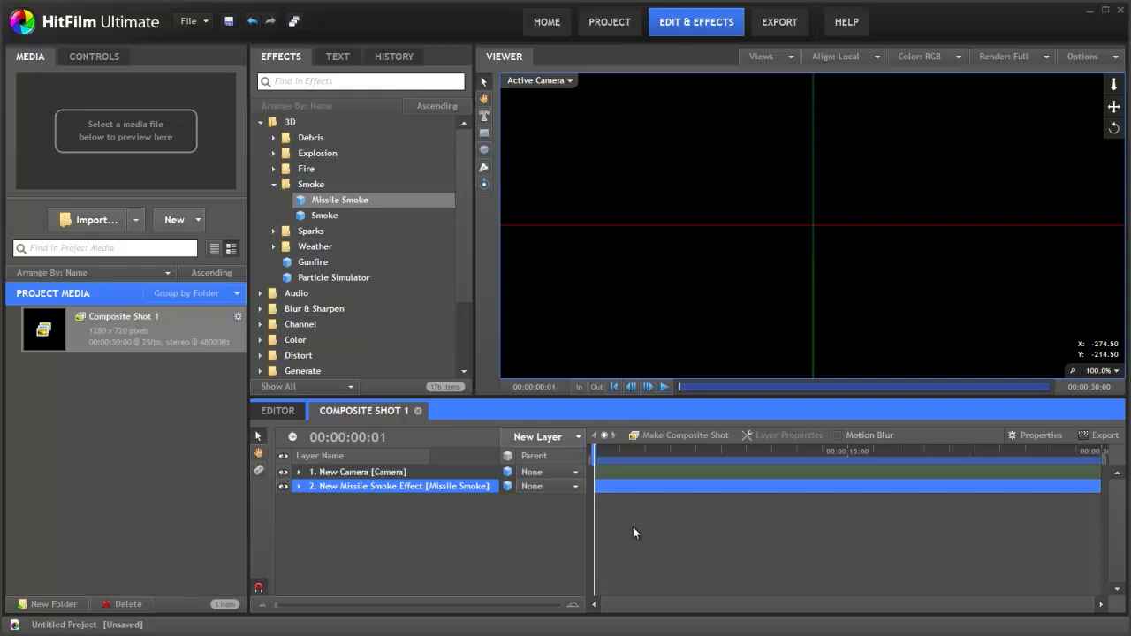
{"action": "left_click_drag", "start_coordinate": [607, 454], "coordinate": [650, 454]}
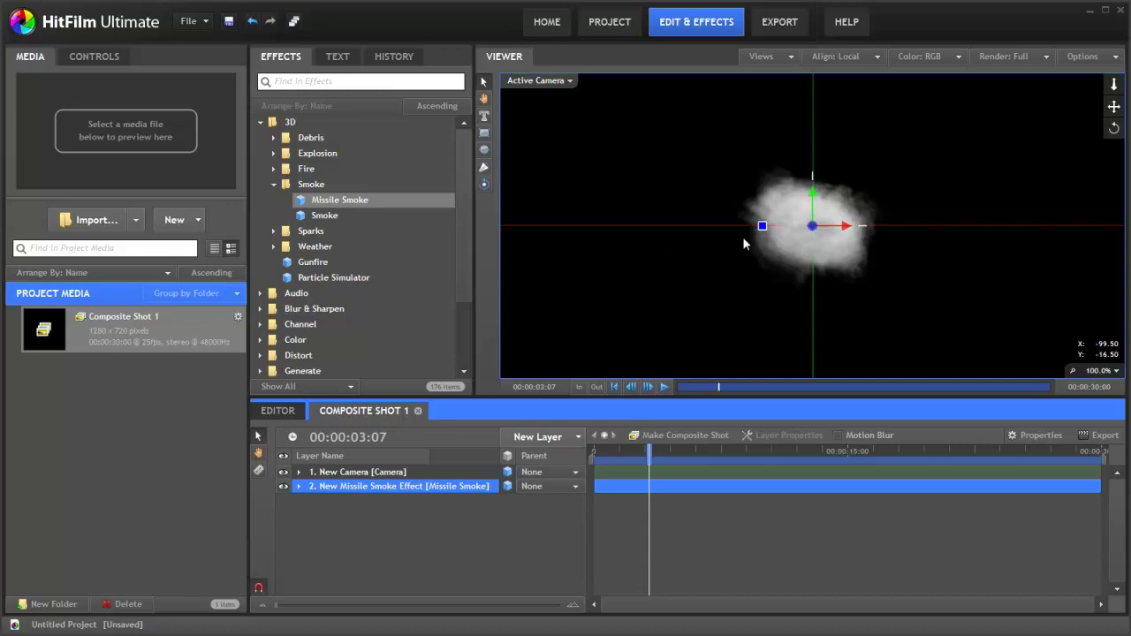
Keyframe the smoke emitter's General Position X from -269 to 421 at about 6 seconds.
{"action": "left_click", "coordinate": [297, 486]}
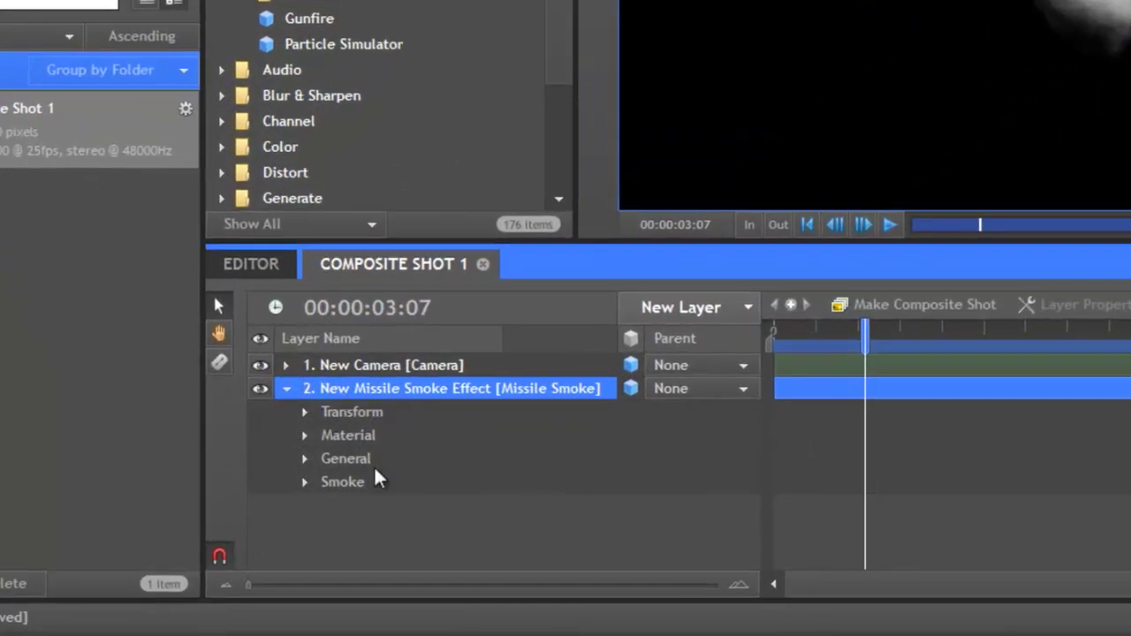
{"action": "left_click", "coordinate": [345, 458]}
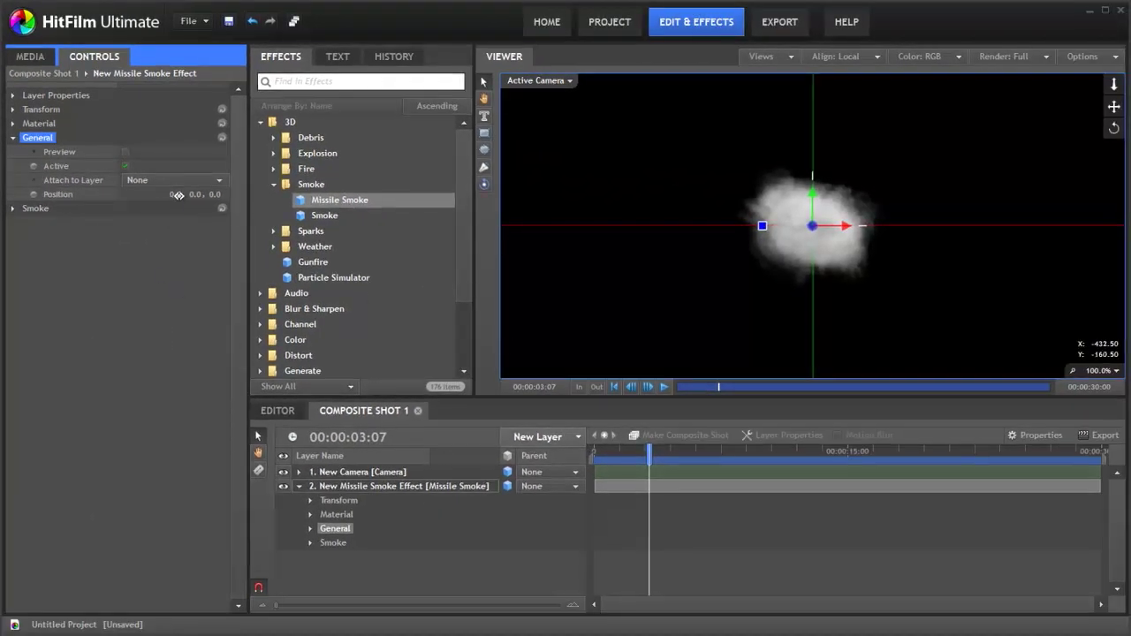
{"action": "left_click_drag", "start_coordinate": [178, 195], "coordinate": [44, 199]}
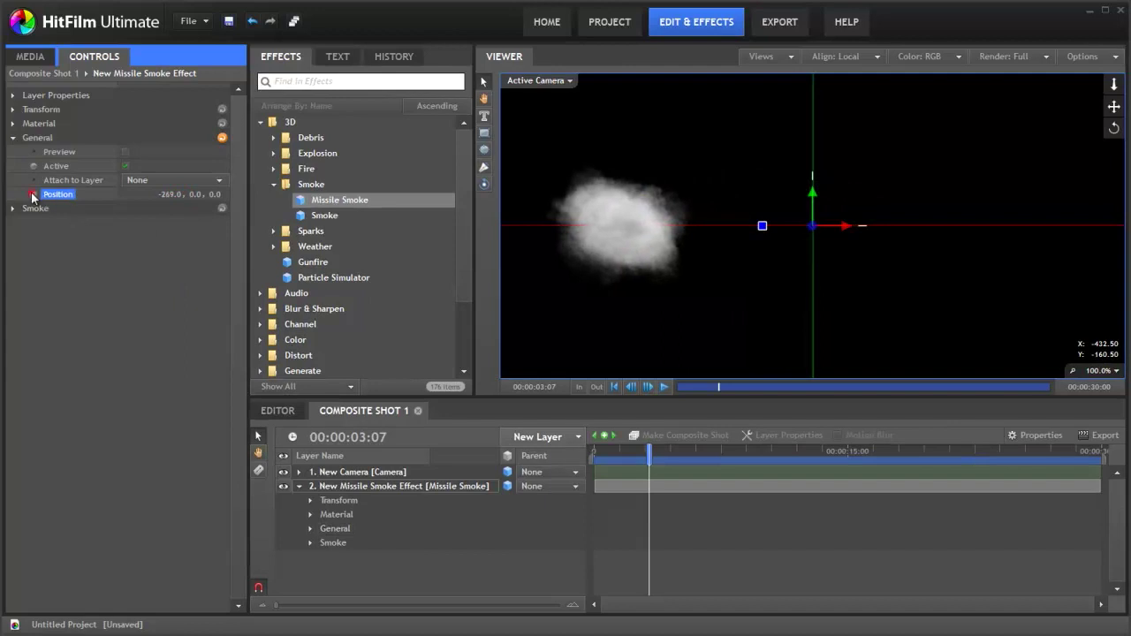
{"action": "left_click", "coordinate": [33, 194]}
{"action": "left_click_drag", "start_coordinate": [671, 456], "coordinate": [697, 456]}
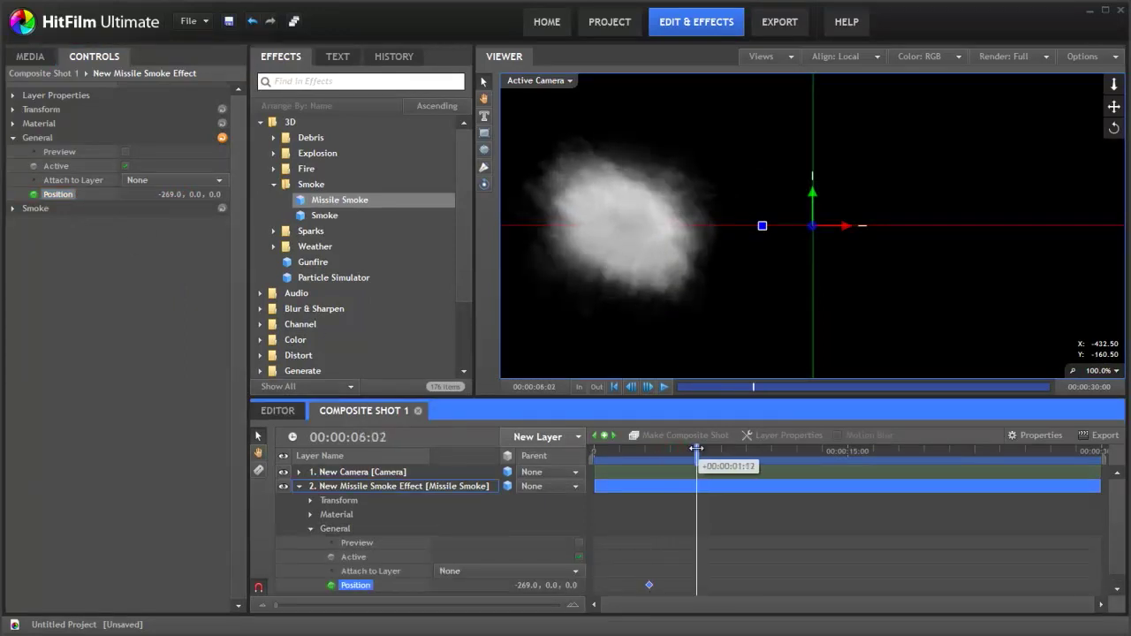
{"action": "left_click_drag", "start_coordinate": [167, 195], "coordinate": [698, 246]}
{"action": "mouse_move", "coordinate": [666, 458]}
{"action": "left_mouse_down"}
{"action": "mouse_move", "coordinate": [651, 458]}
{"action": "mouse_move", "coordinate": [697, 458]}
{"action": "mouse_move", "coordinate": [662, 458]}
{"action": "mouse_move", "coordinate": [675, 458]}
{"action": "left_mouse_up"}
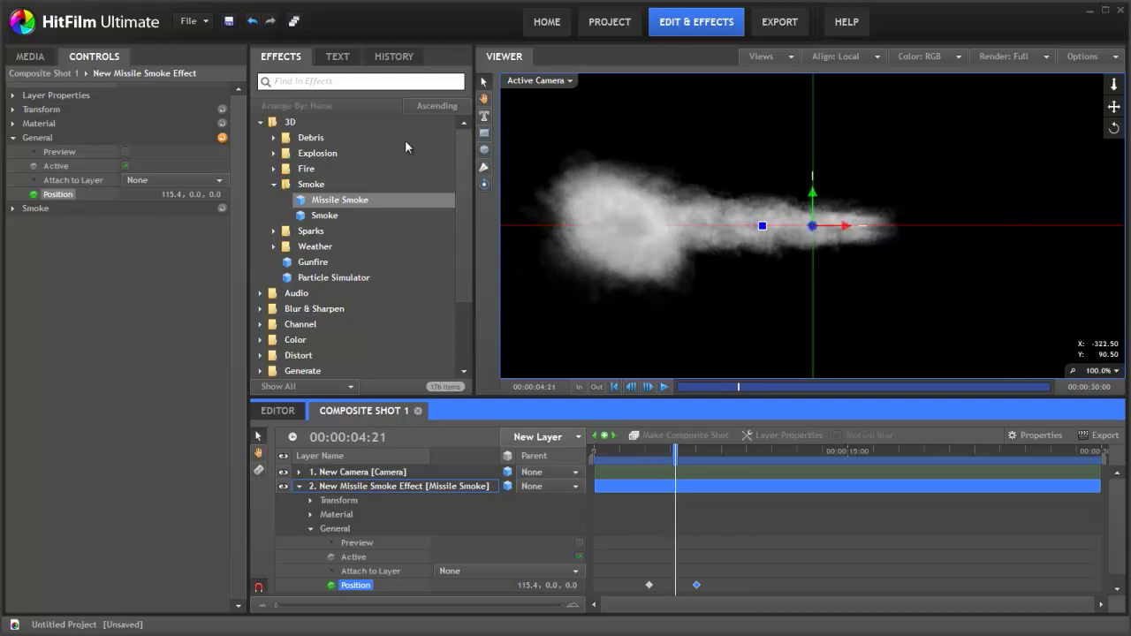
Raise the smoke layer's Transform Position Y and review the trail over time.
{"action": "left_click", "coordinate": [13, 109]}
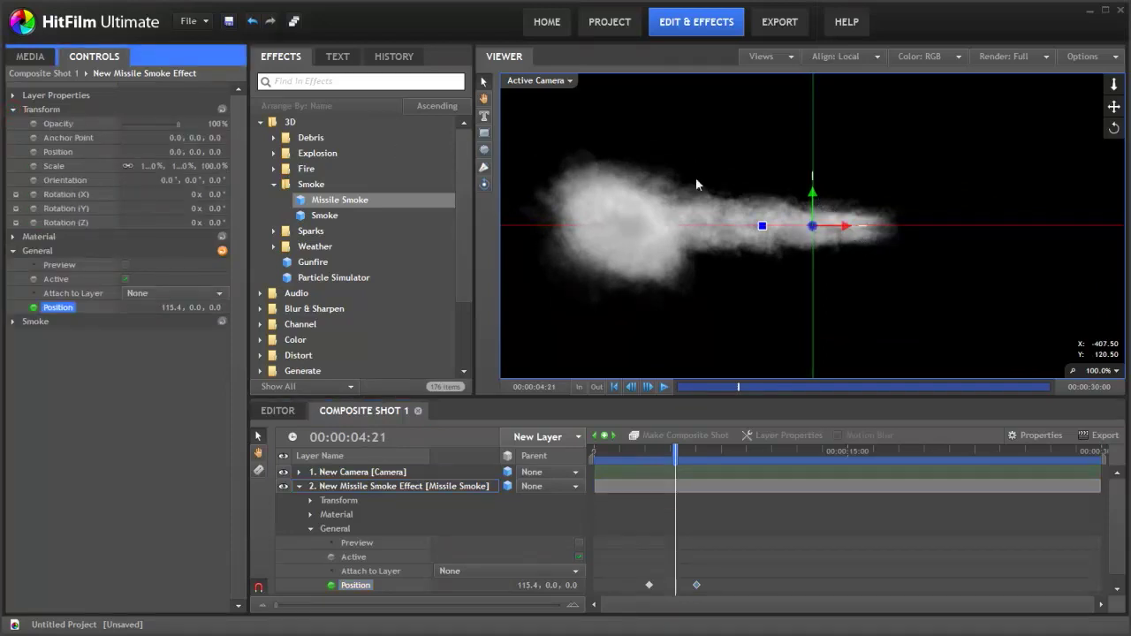
{"action": "left_click_drag", "start_coordinate": [813, 201], "coordinate": [811, 152]}
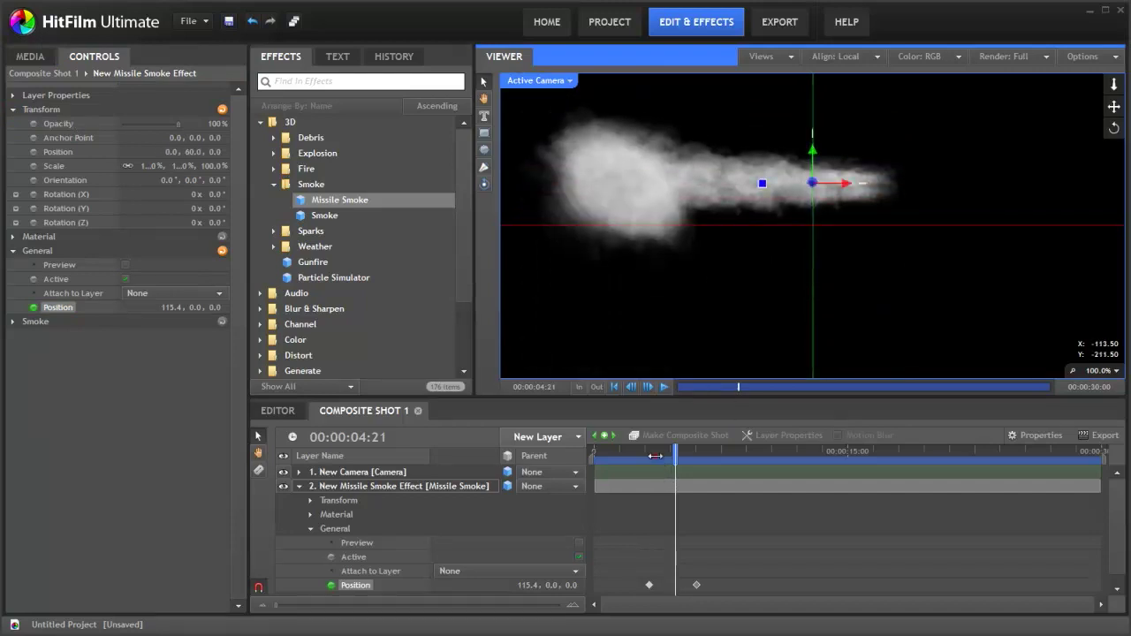
{"action": "left_click_drag", "start_coordinate": [654, 456], "coordinate": [688, 489]}
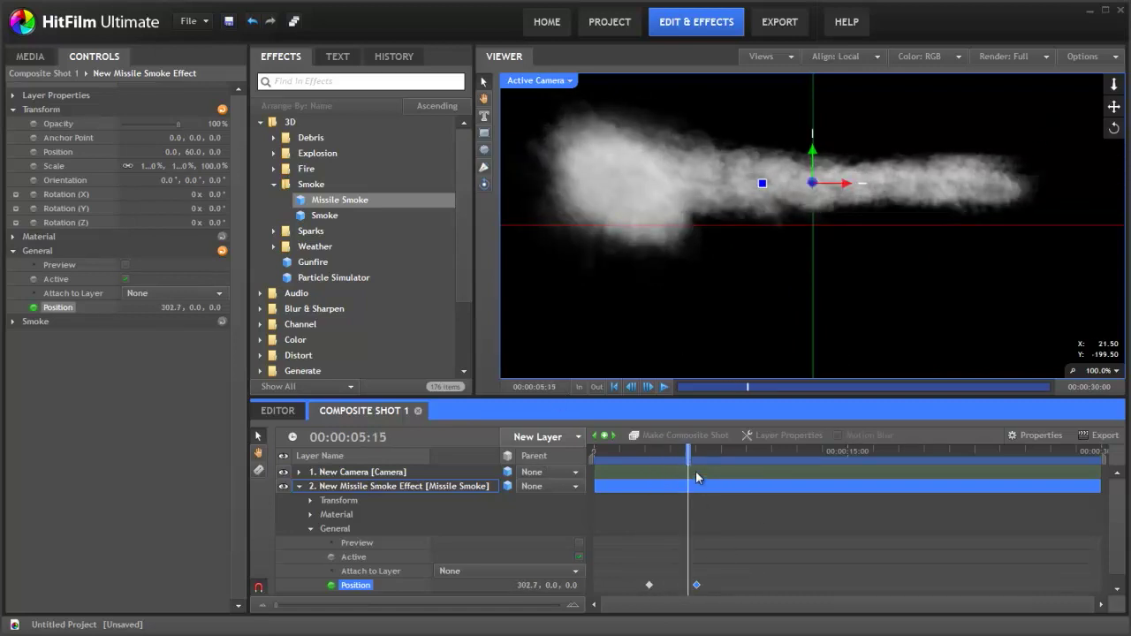
{"action": "mouse_move", "coordinate": [689, 455]}
{"action": "left_mouse_down"}
{"action": "mouse_move", "coordinate": [669, 458]}
{"action": "mouse_move", "coordinate": [702, 458]}
{"action": "mouse_move", "coordinate": [649, 459]}
{"action": "mouse_move", "coordinate": [697, 461]}
{"action": "left_mouse_up"}
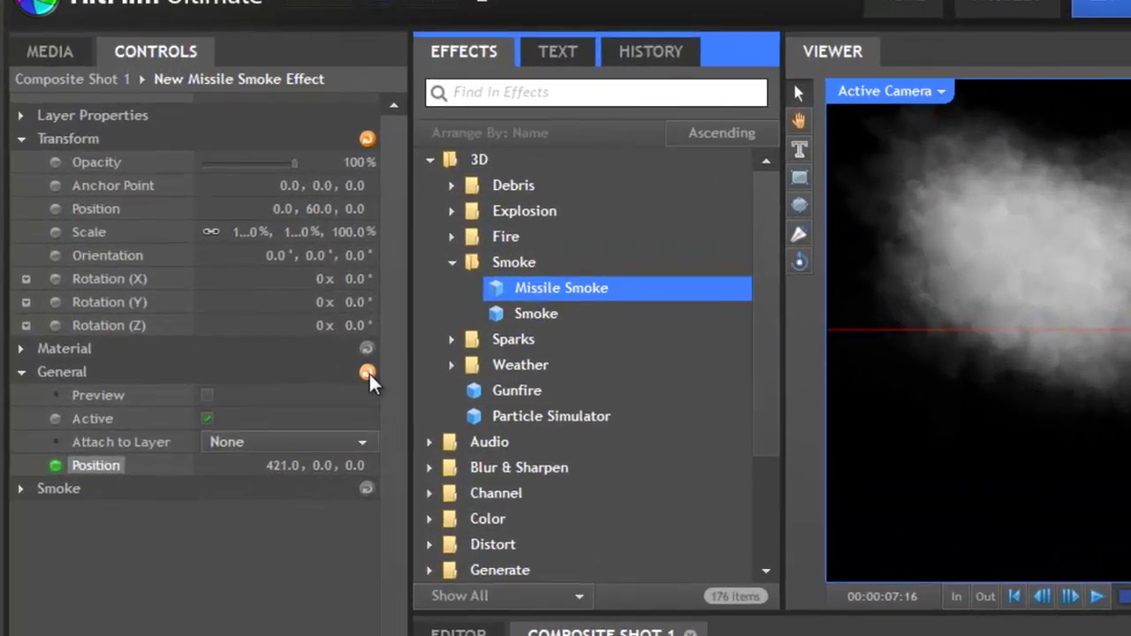
Reset the smoke's General and Transform positions to zero, then collapse and hide the layer.
{"action": "left_click", "coordinate": [222, 250]}
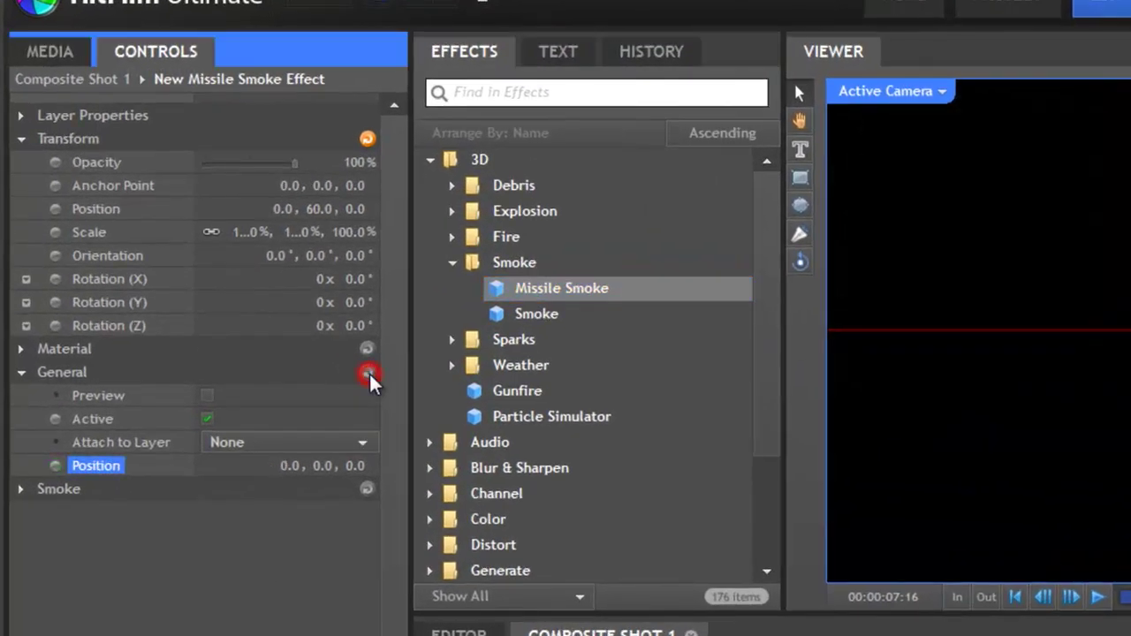
{"action": "left_click", "coordinate": [366, 139]}
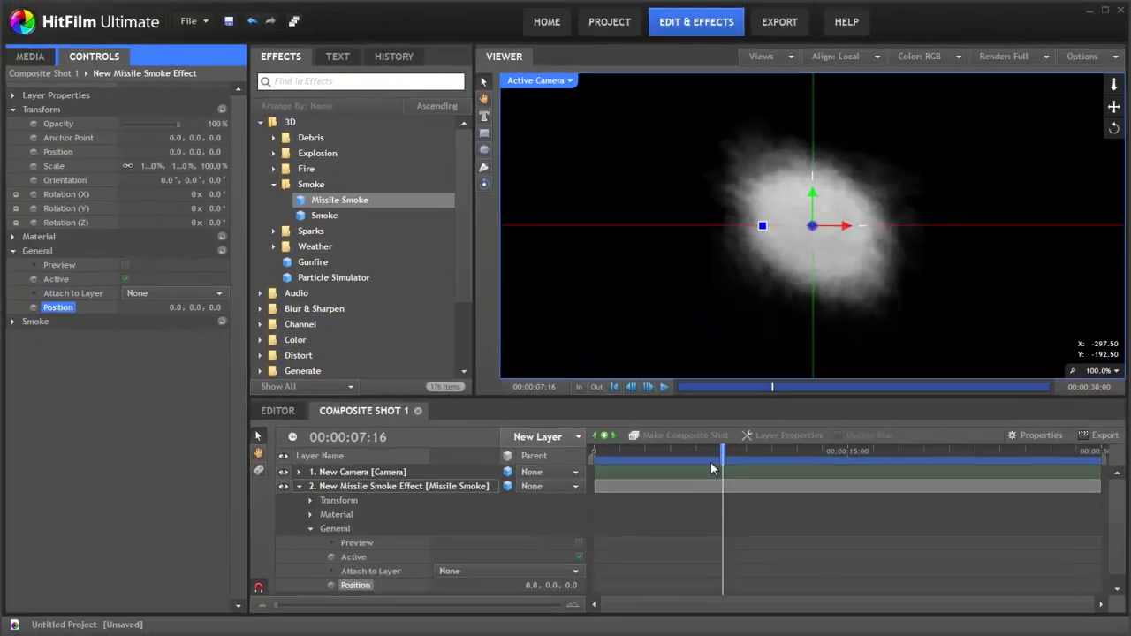
{"action": "mouse_move", "coordinate": [710, 462]}
{"action": "left_mouse_down"}
{"action": "mouse_move", "coordinate": [618, 455]}
{"action": "mouse_move", "coordinate": [694, 455]}
{"action": "left_mouse_up"}
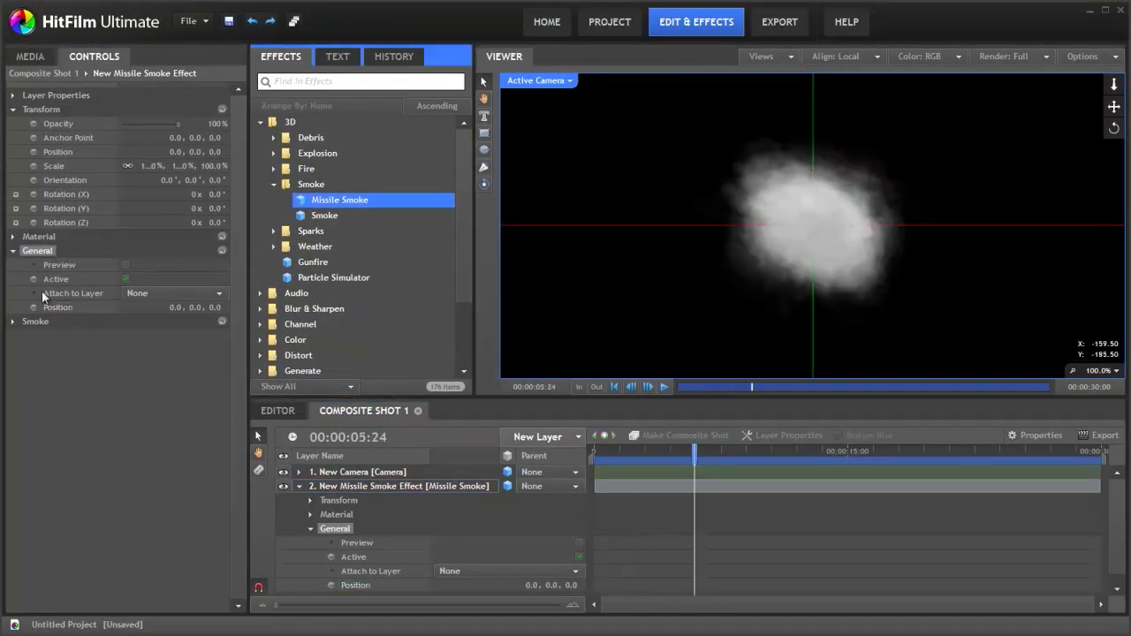
{"action": "left_click", "coordinate": [446, 489]}
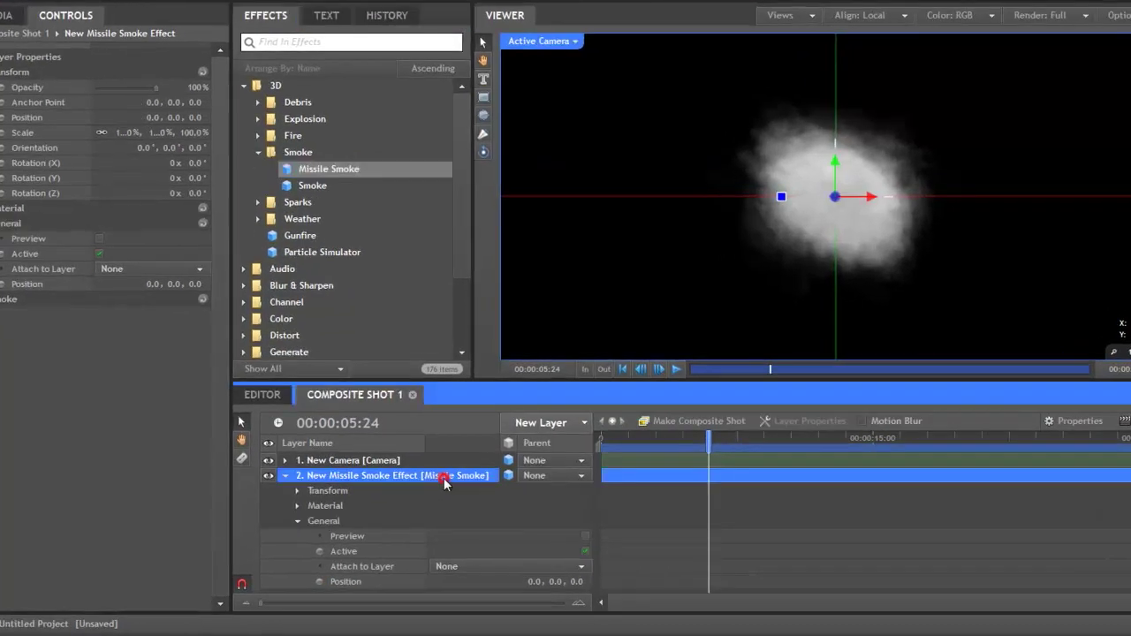
{"action": "left_click", "coordinate": [299, 486]}
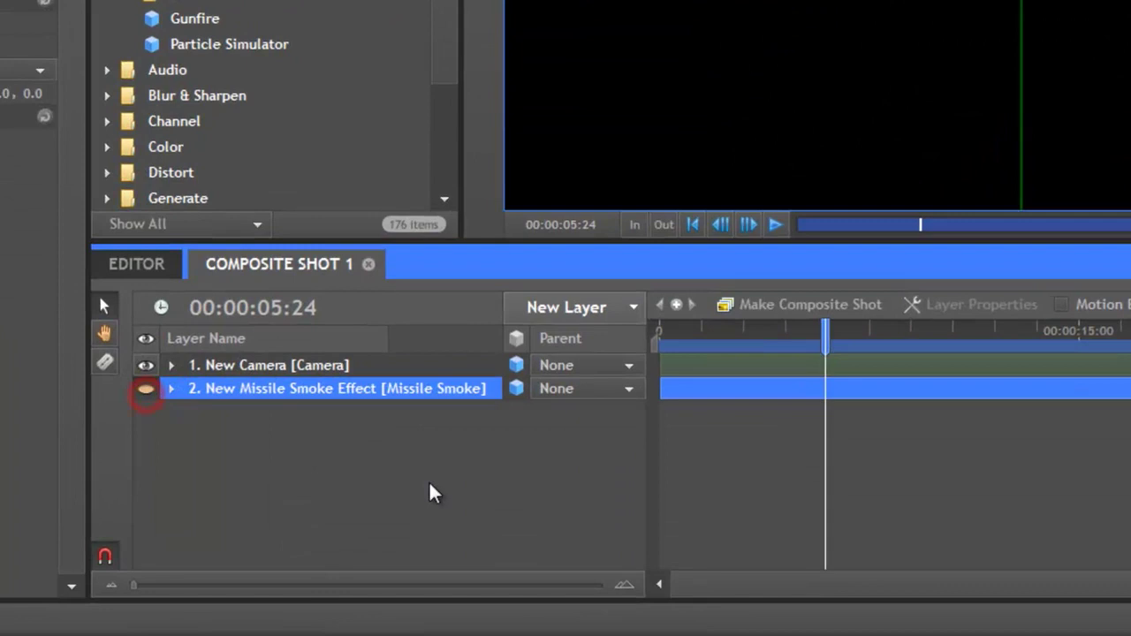
Add a new Point layer and set it to 3D Plane.
{"action": "left_click", "coordinate": [616, 307]}
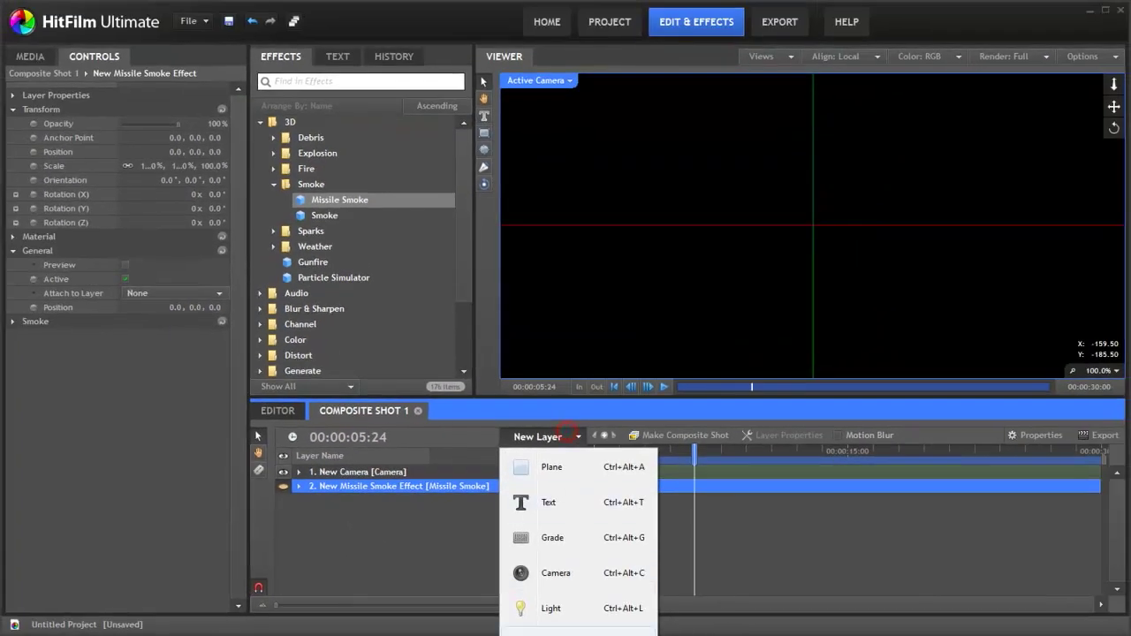
{"action": "left_click", "coordinate": [561, 623]}
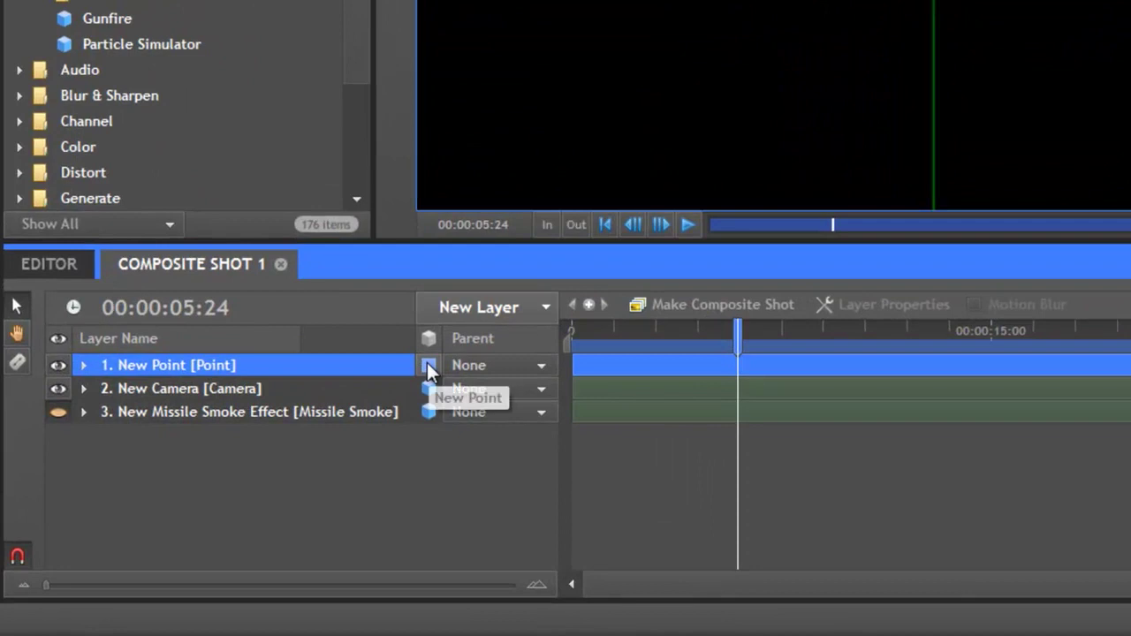
{"action": "left_click", "coordinate": [428, 365]}
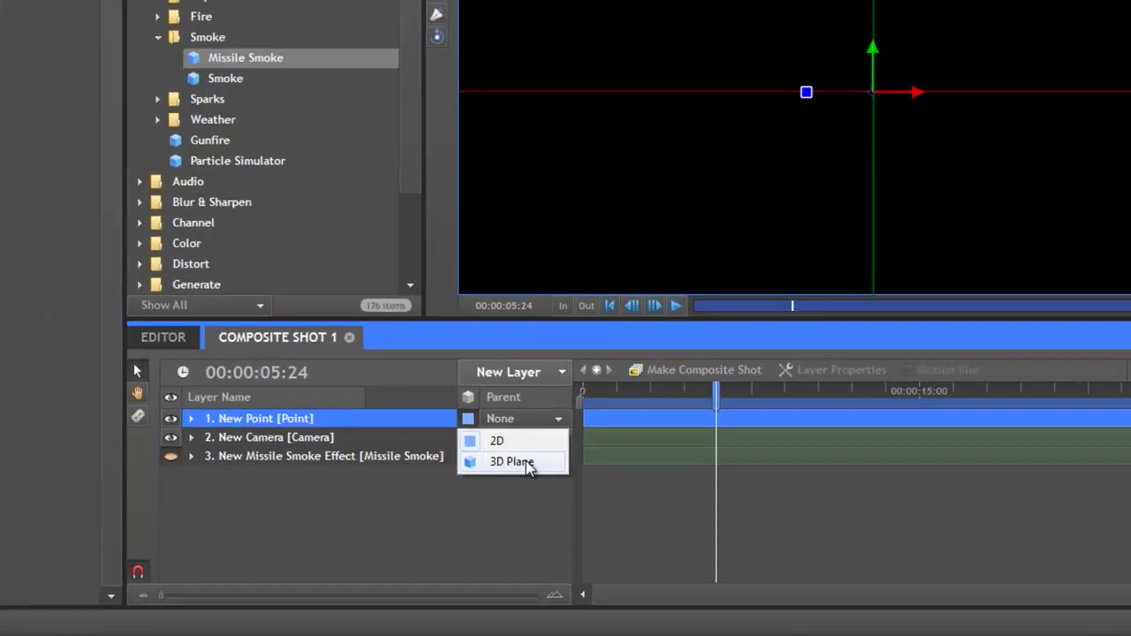
{"action": "left_click", "coordinate": [527, 462]}
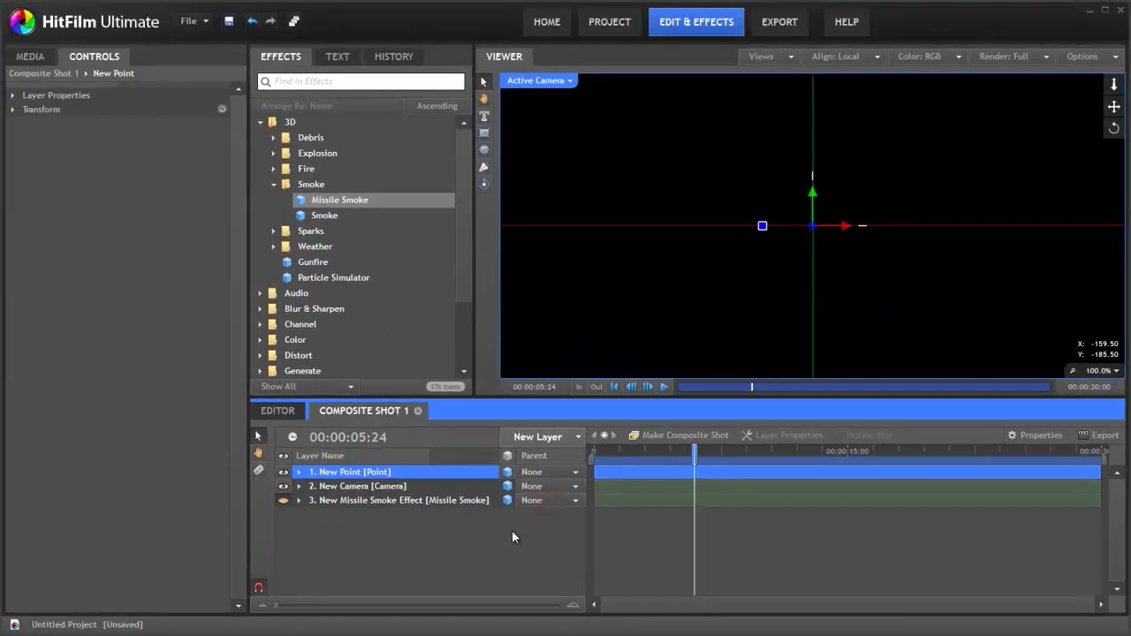
At frame 00:00:00:00, drag the New Point along Z toward the camera.
{"action": "left_click", "coordinate": [486, 186]}
{"action": "left_click_drag", "start_coordinate": [764, 215], "coordinate": [707, 175]}
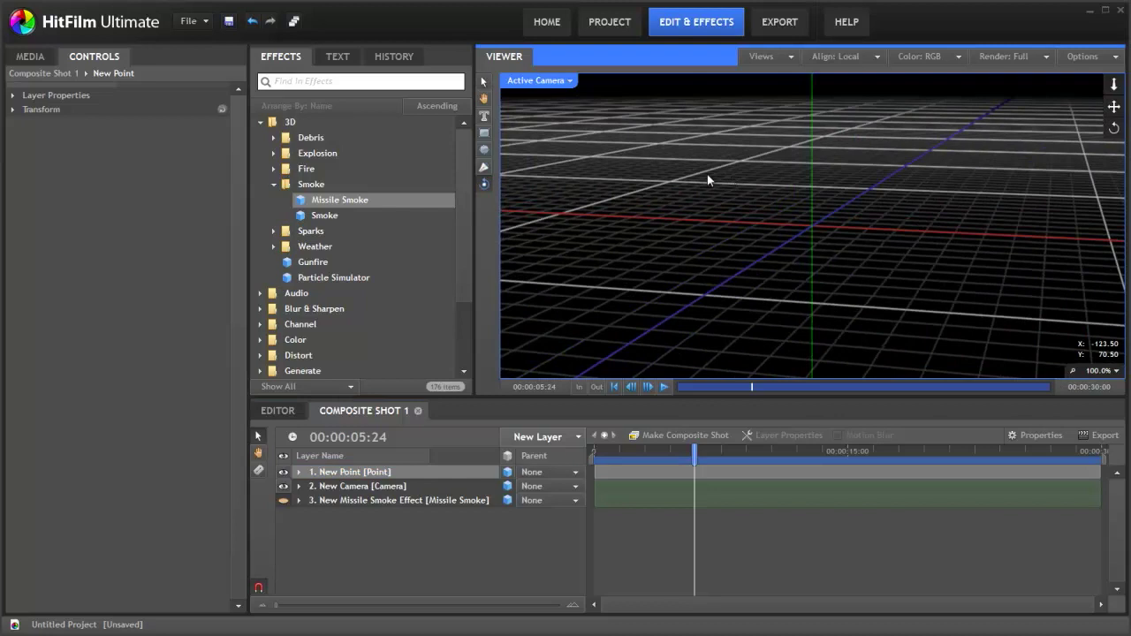
{"action": "left_click", "coordinate": [485, 83]}
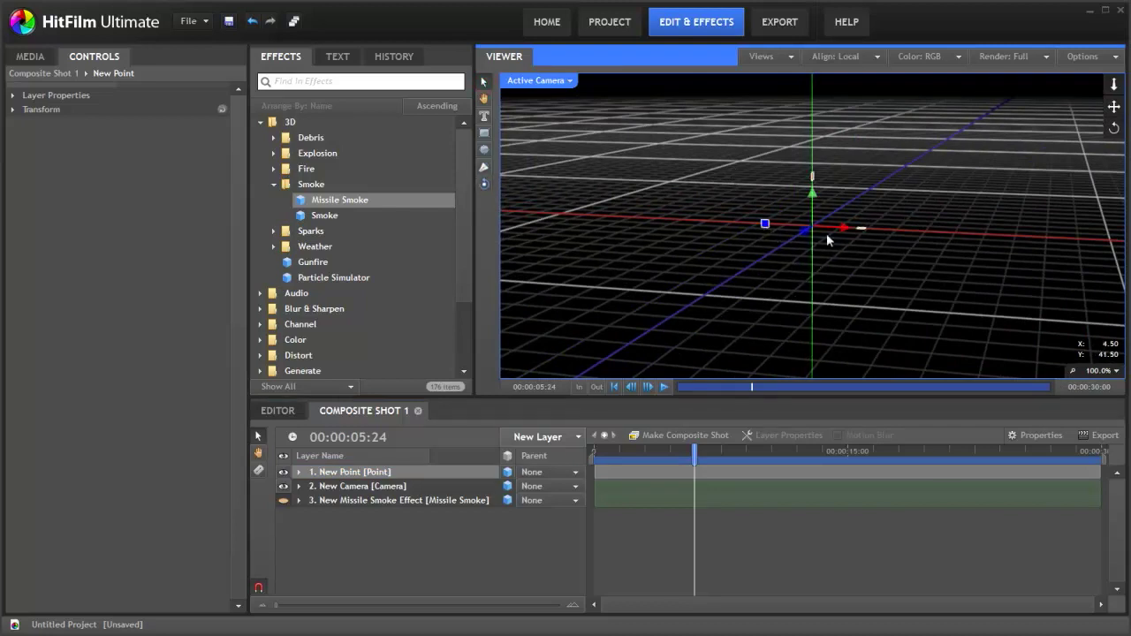
{"action": "left_click", "coordinate": [353, 472]}
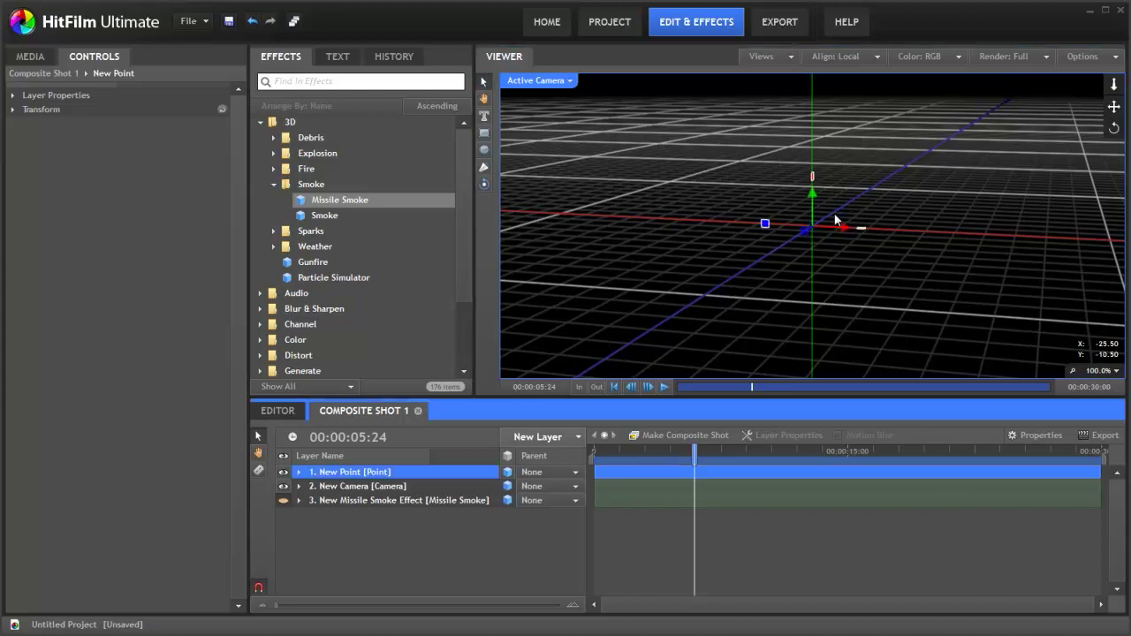
{"action": "left_click_drag", "start_coordinate": [636, 452], "coordinate": [592, 452]}
{"action": "left_click_drag", "start_coordinate": [800, 229], "coordinate": [352, 555]}
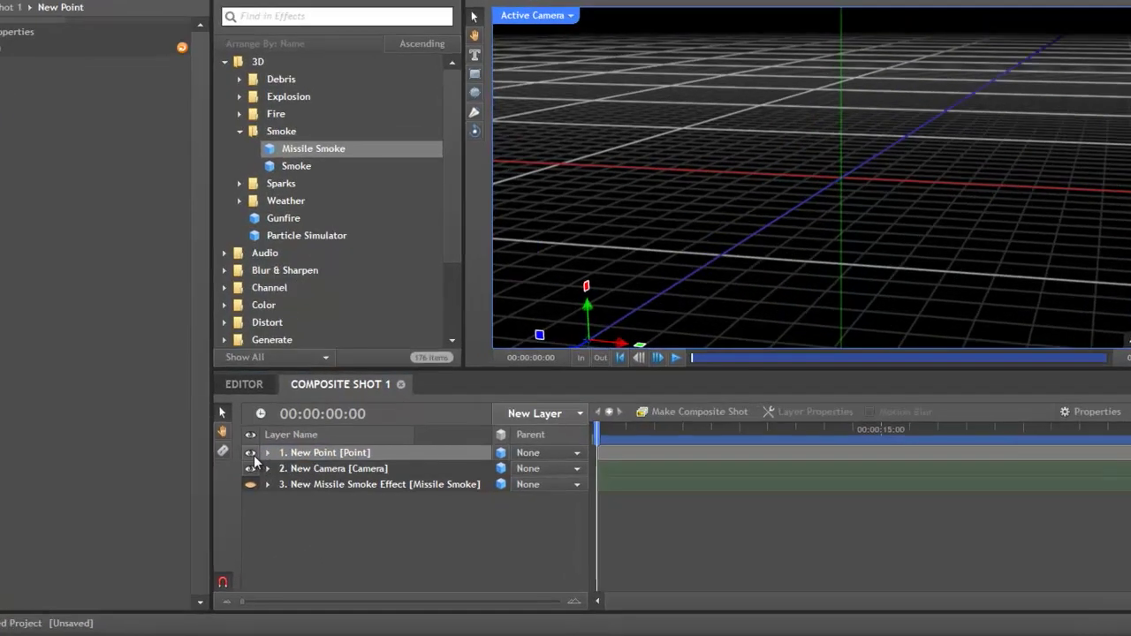
Keyframe the New Point's Position Z from 627.7 at 0:00 to about -1765.7 at 6:06.
{"action": "left_click", "coordinate": [298, 472]}
{"action": "left_click", "coordinate": [146, 389]}
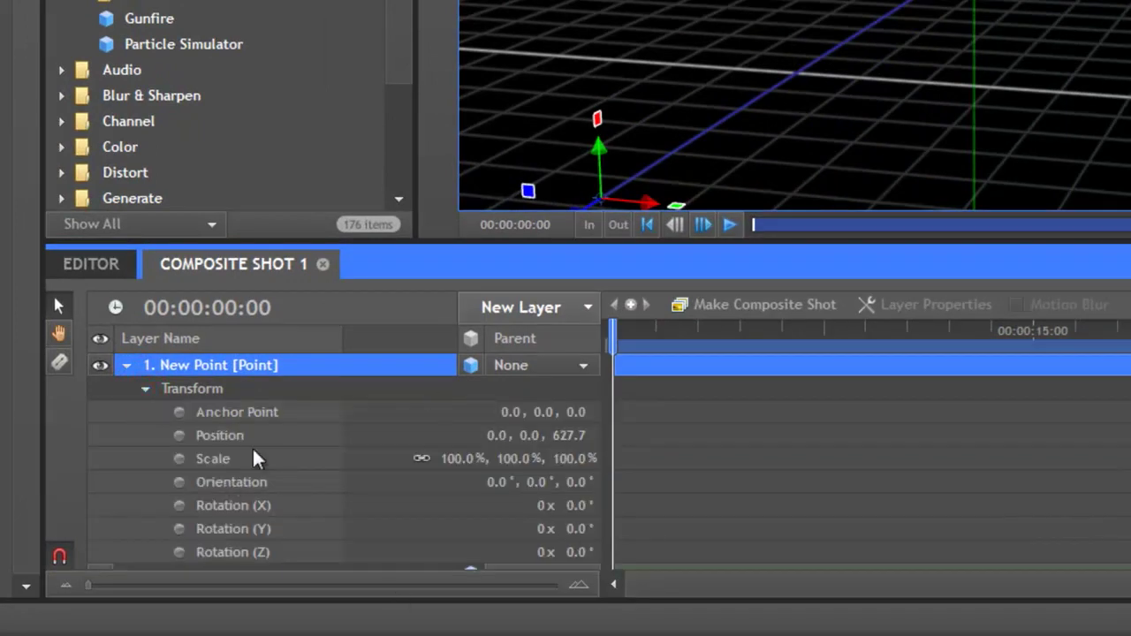
{"action": "left_click", "coordinate": [178, 434]}
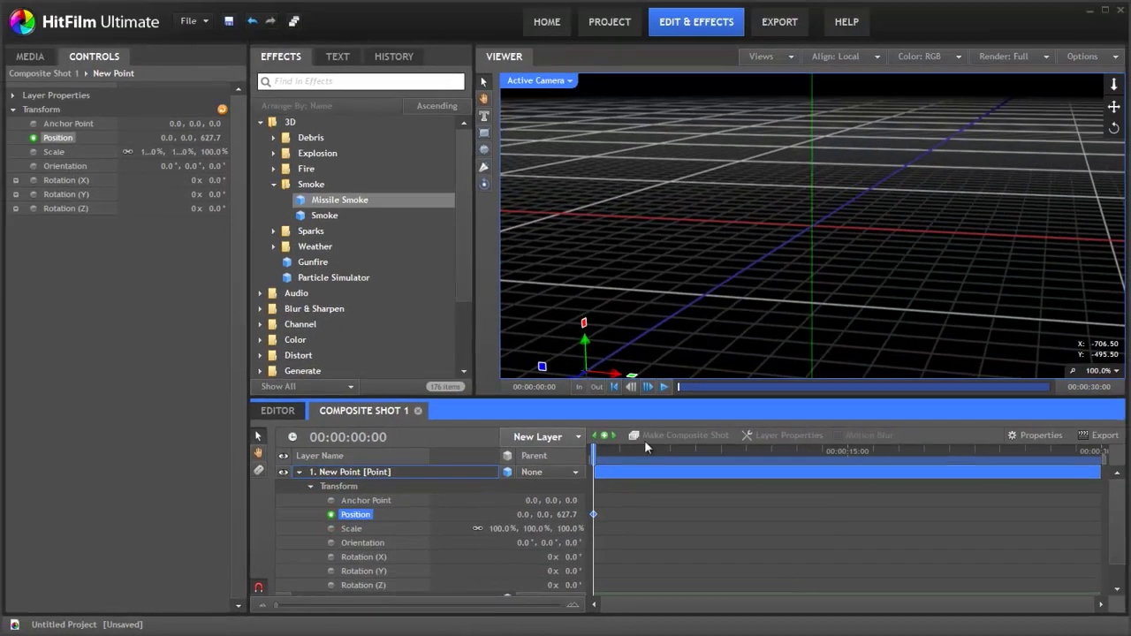
{"action": "left_click", "coordinate": [654, 337]}
{"action": "left_click_drag", "start_coordinate": [618, 456], "coordinate": [699, 456]}
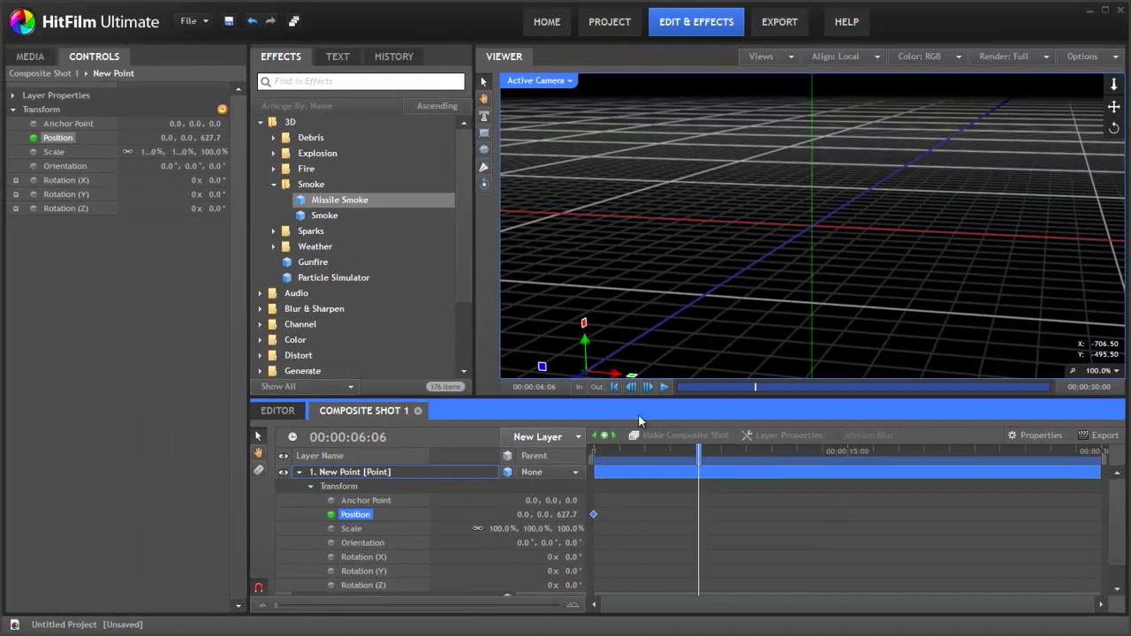
{"action": "left_click", "coordinate": [577, 380]}
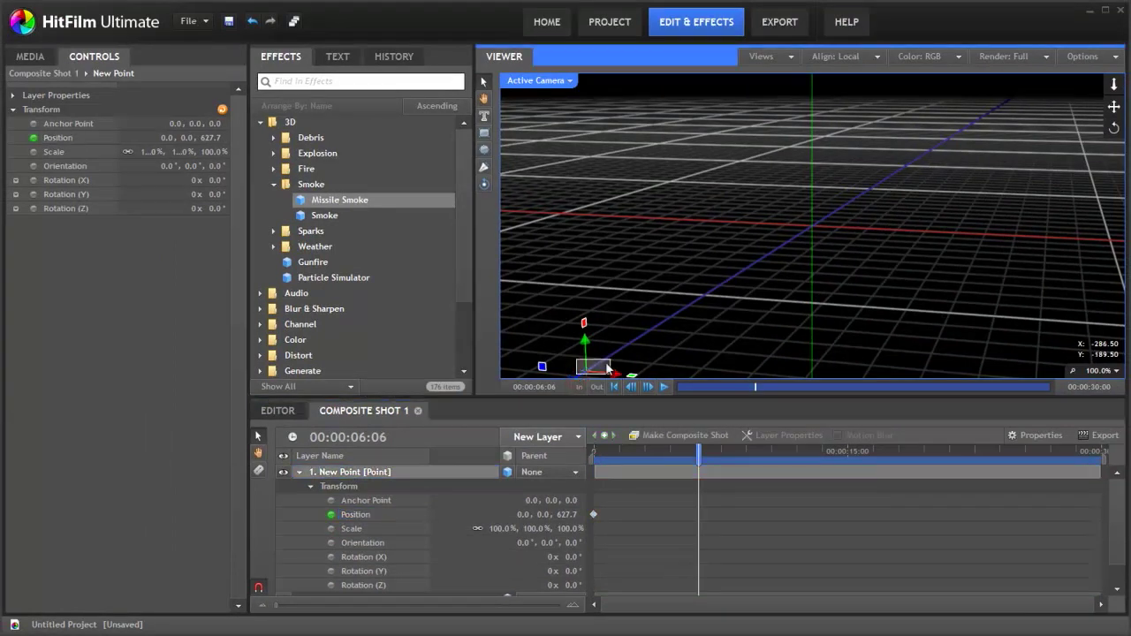
{"action": "left_click_drag", "start_coordinate": [578, 375], "coordinate": [730, 293]}
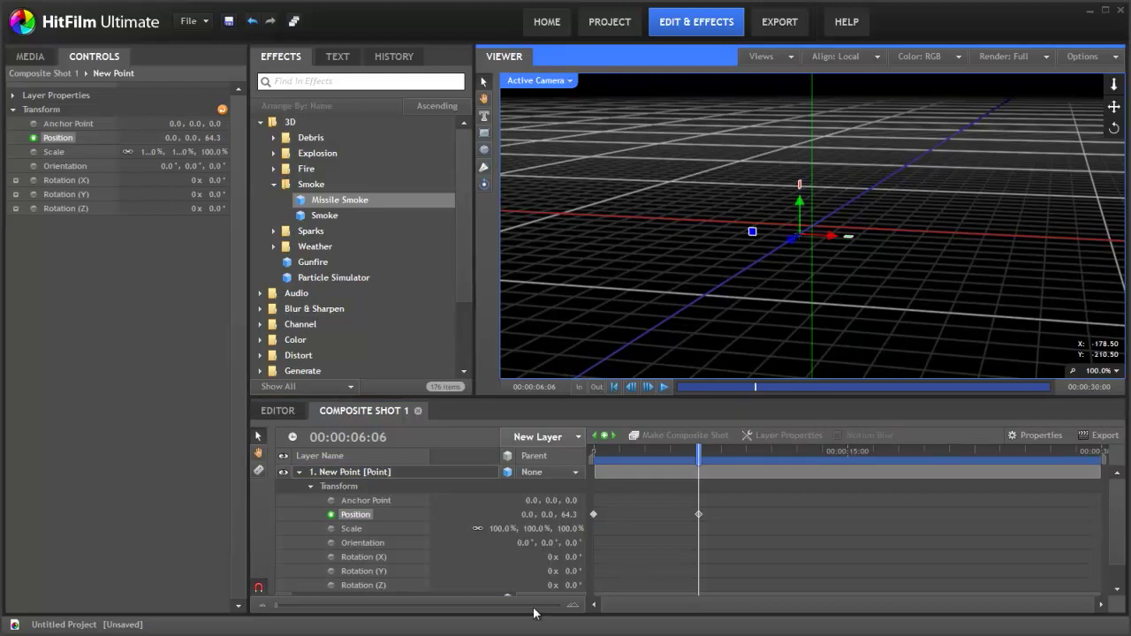
{"action": "left_click_drag", "start_coordinate": [570, 515], "coordinate": [536, 612]}
{"action": "left_click_drag", "start_coordinate": [566, 513], "coordinate": [111, 532]}
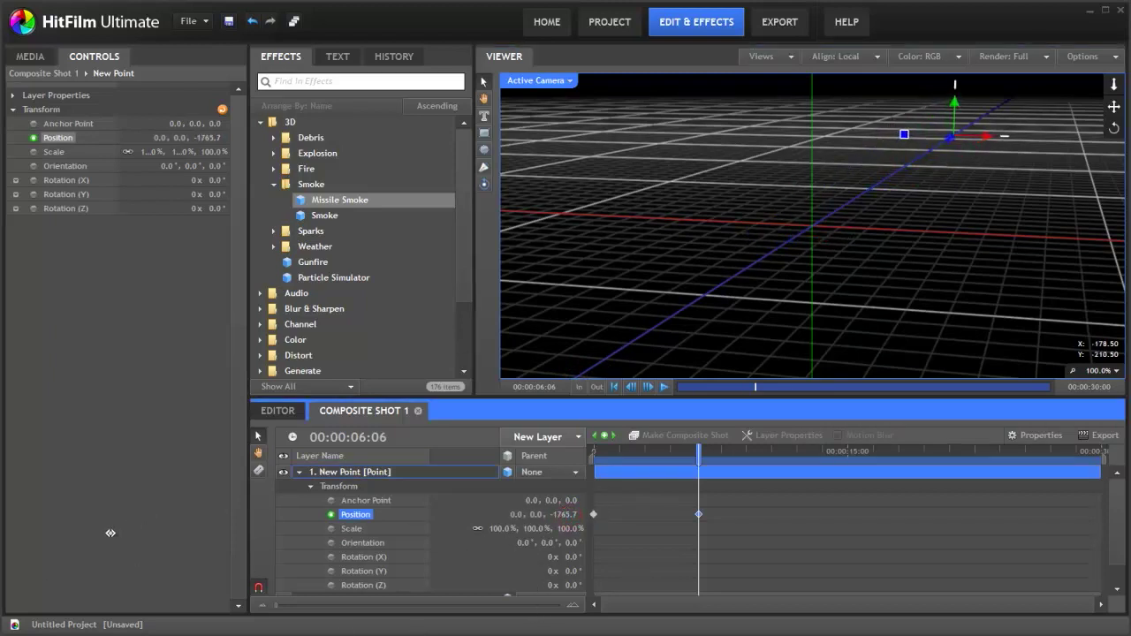
{"action": "left_click_drag", "start_coordinate": [624, 454], "coordinate": [665, 456]}
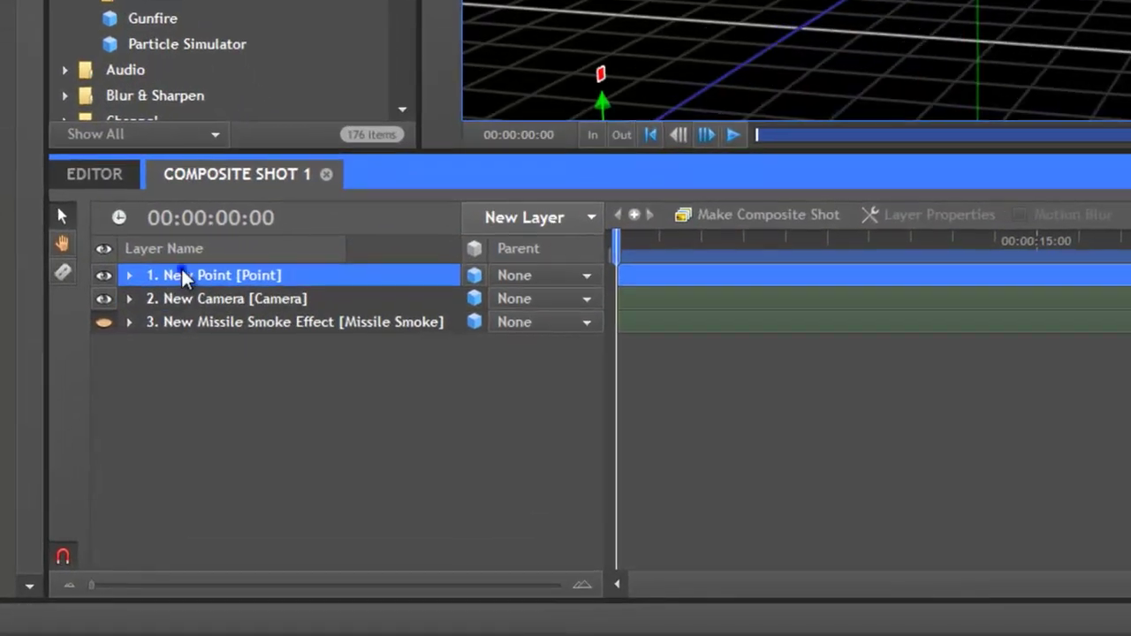
Rename the animated New Point layer to 'Distance'.
{"action": "right_click", "coordinate": [330, 471]}
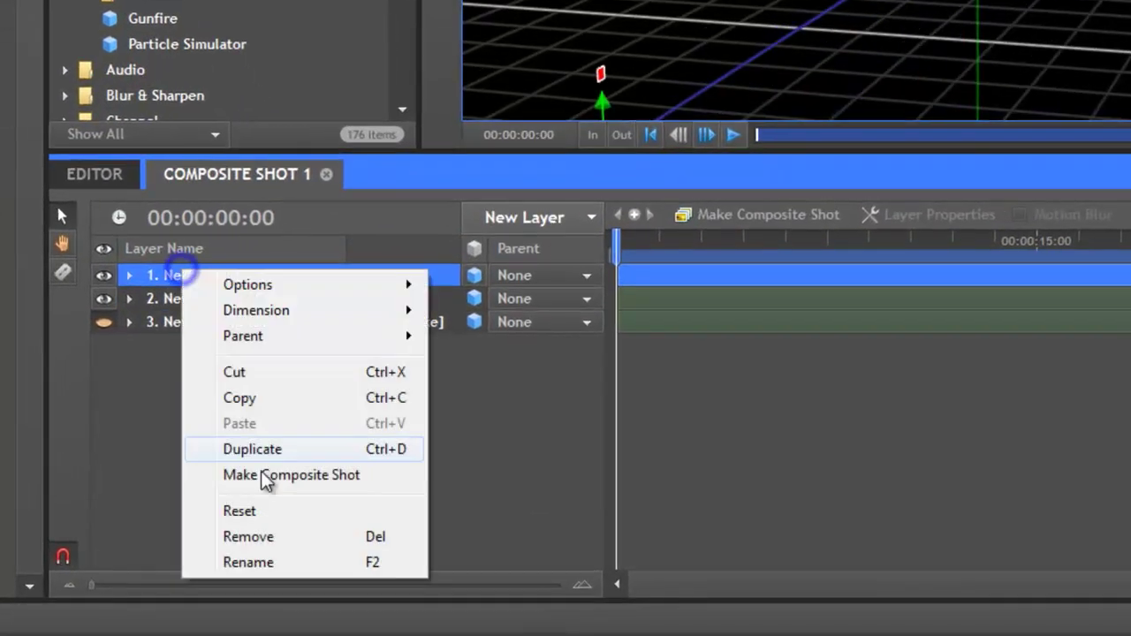
{"action": "left_click", "coordinate": [274, 566]}
{"action": "type", "text": "Di"}
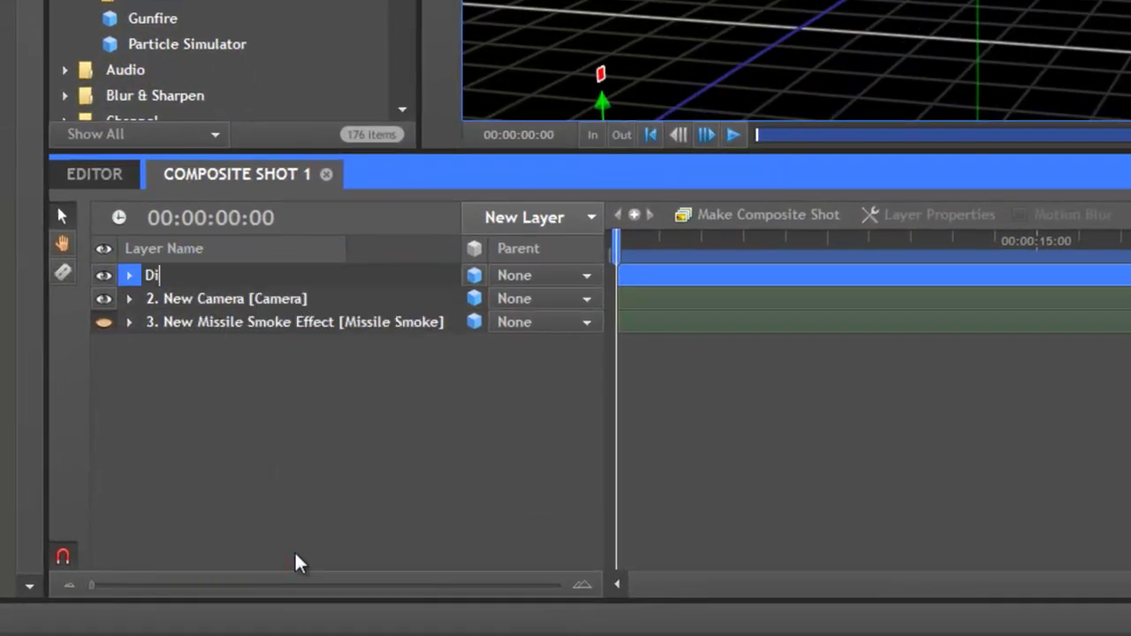
{"action": "type", "text": "stance"}
{"action": "key", "text": "Return"}
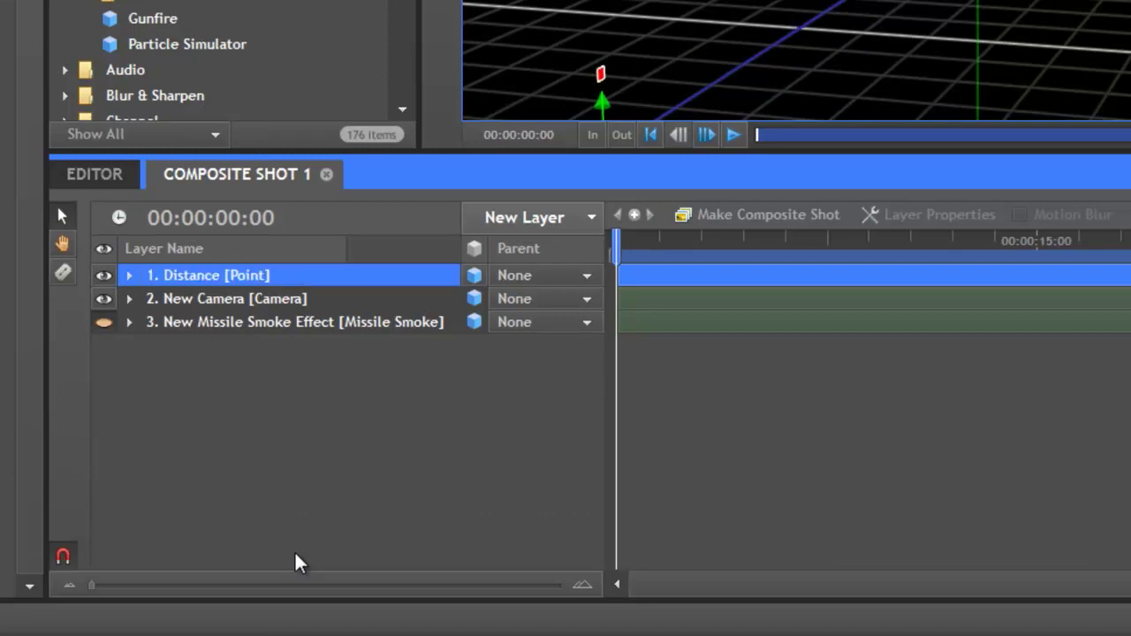
Add another Point layer and make it a 3D Plane.
{"action": "left_click", "coordinate": [539, 214]}
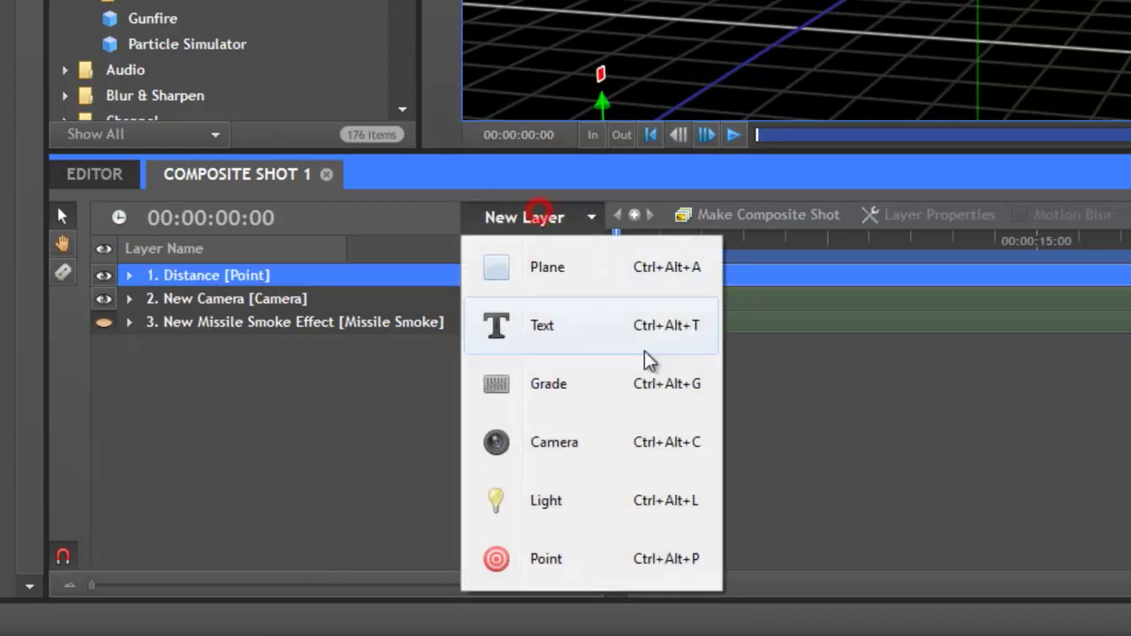
{"action": "left_click", "coordinate": [561, 566]}
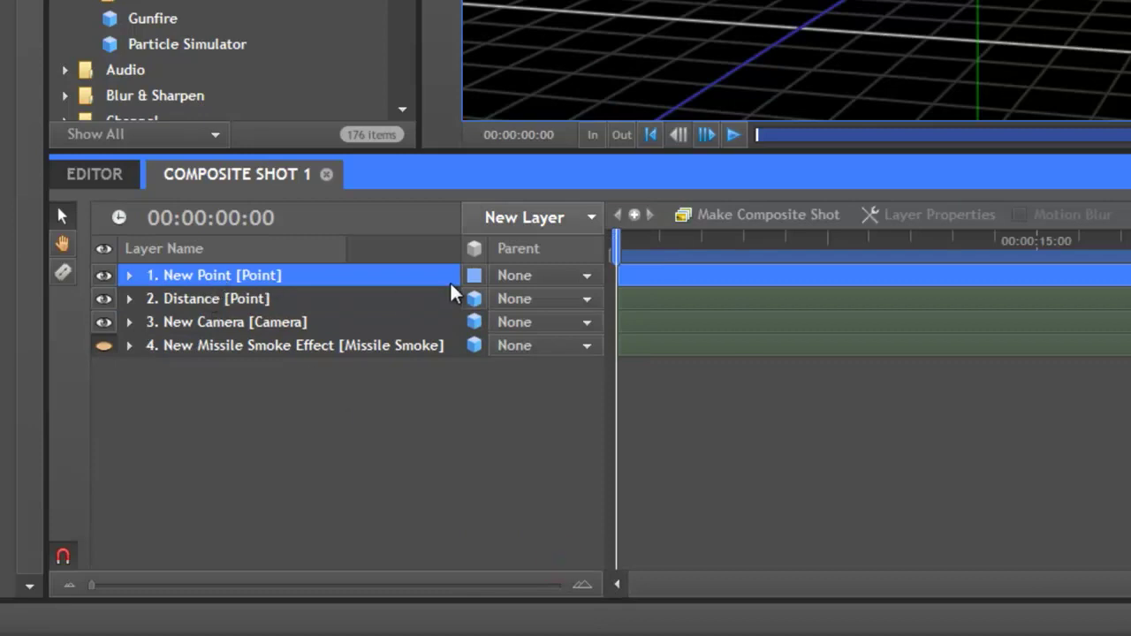
{"action": "left_click", "coordinate": [475, 277]}
{"action": "left_click", "coordinate": [517, 331]}
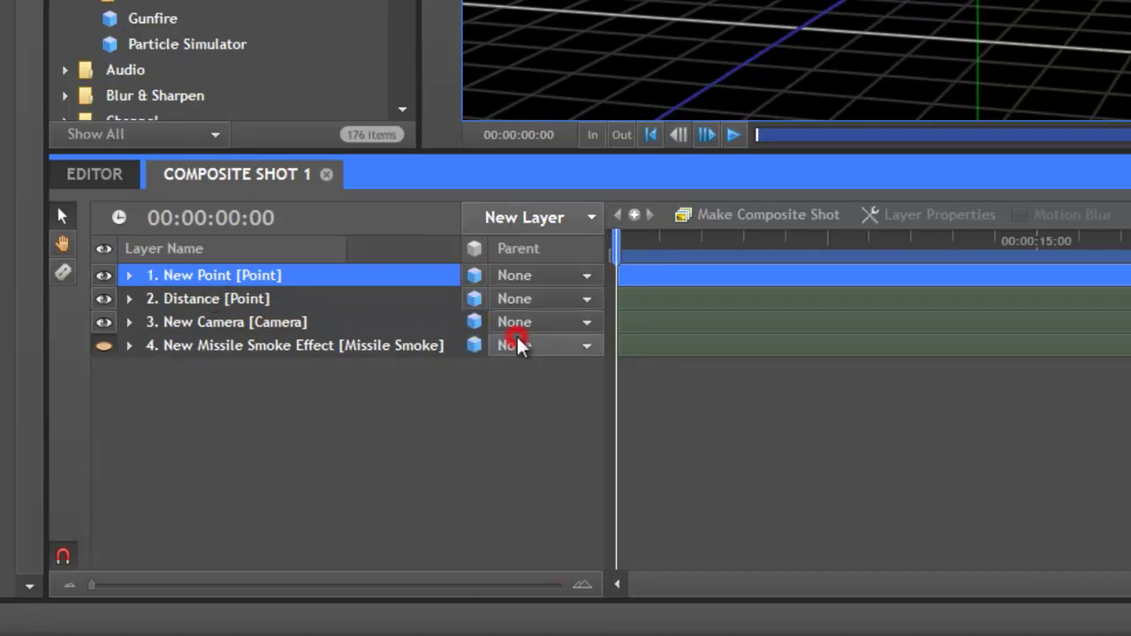
Set the new point's Parent to Distance and preview both points moving.
{"action": "left_click", "coordinate": [531, 279]}
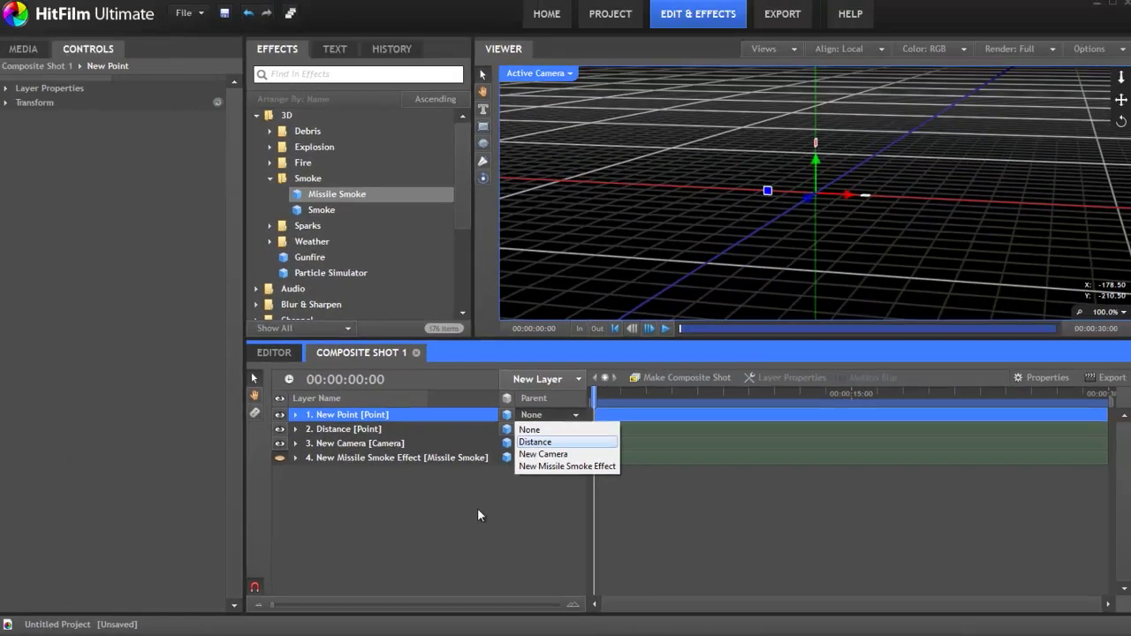
{"action": "left_click", "coordinate": [437, 476]}
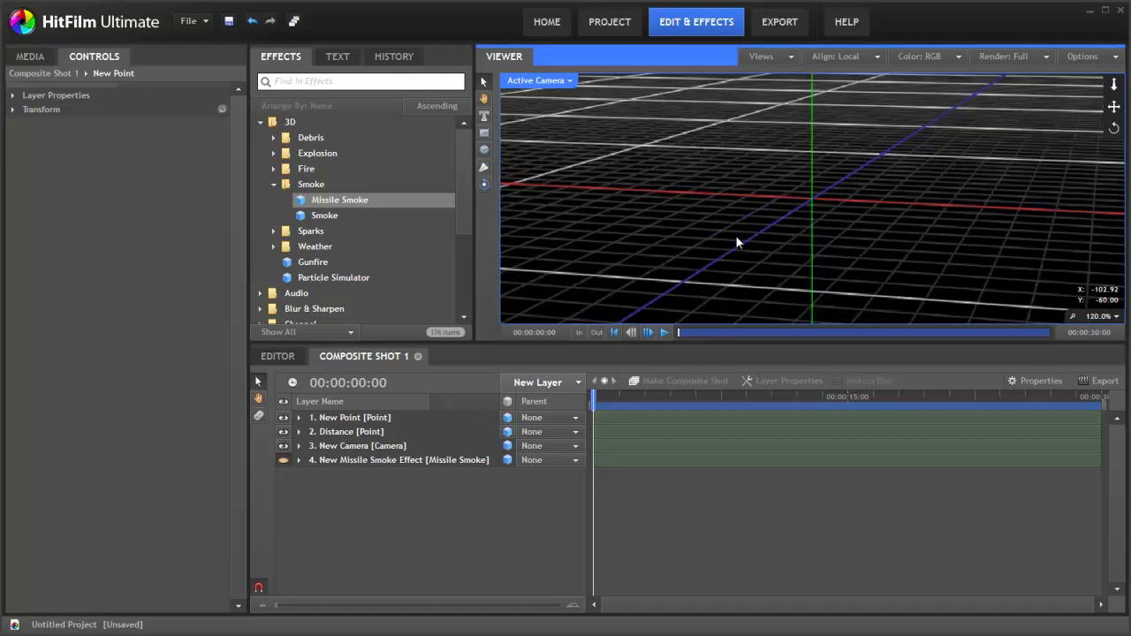
{"action": "scroll", "coordinate": [762, 204], "scroll_direction": "down", "scroll_amount": 4}
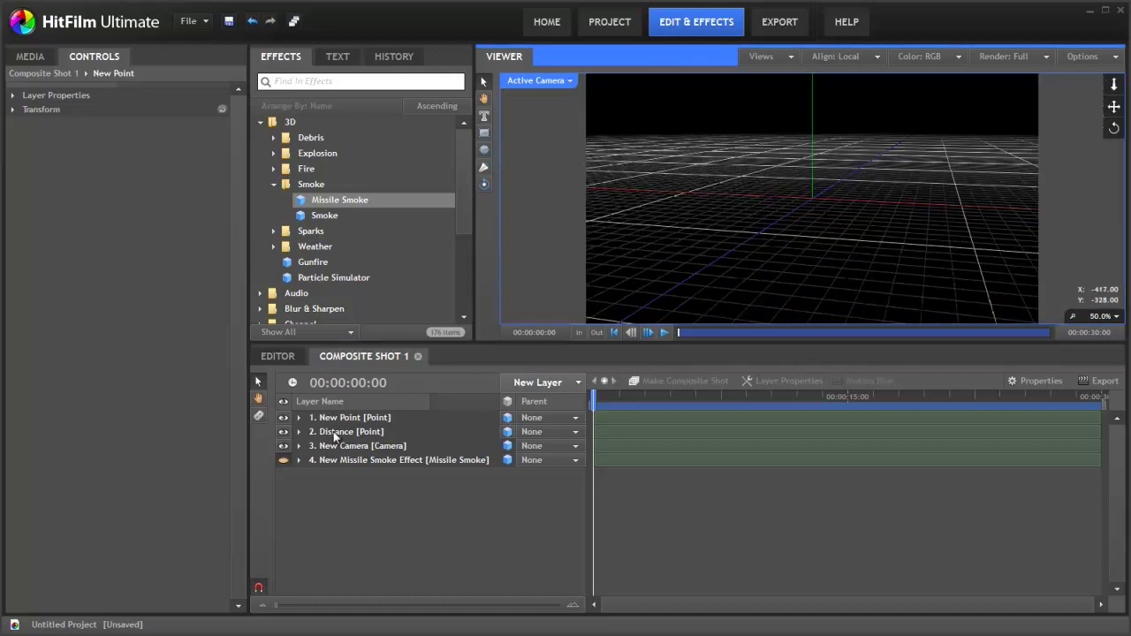
{"action": "left_click", "coordinate": [334, 431]}
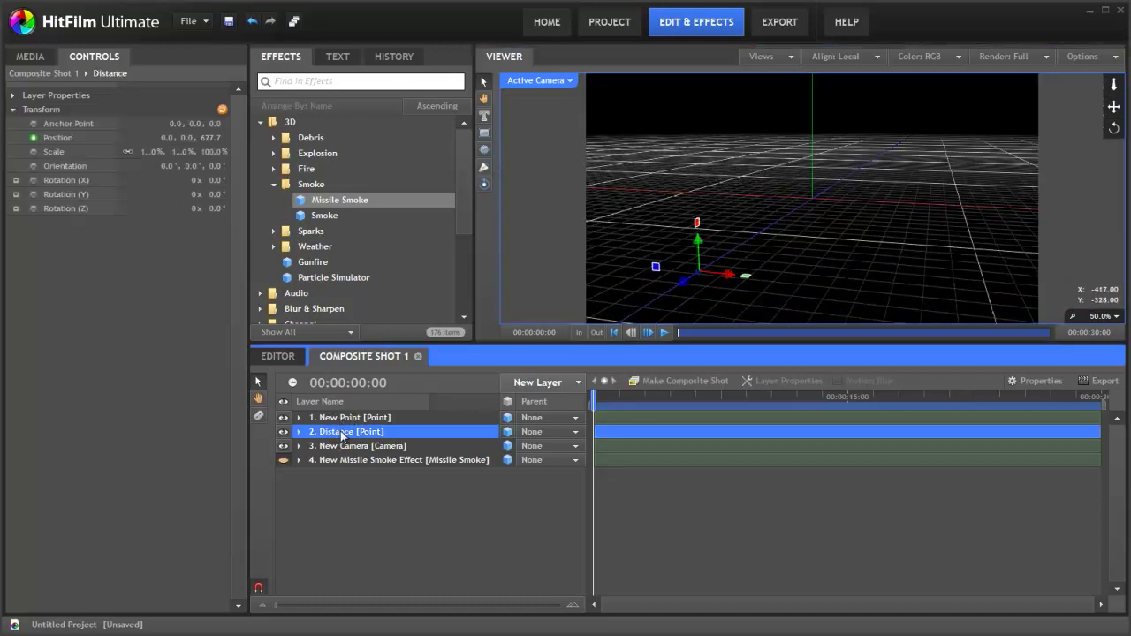
{"action": "left_click", "coordinate": [346, 419]}
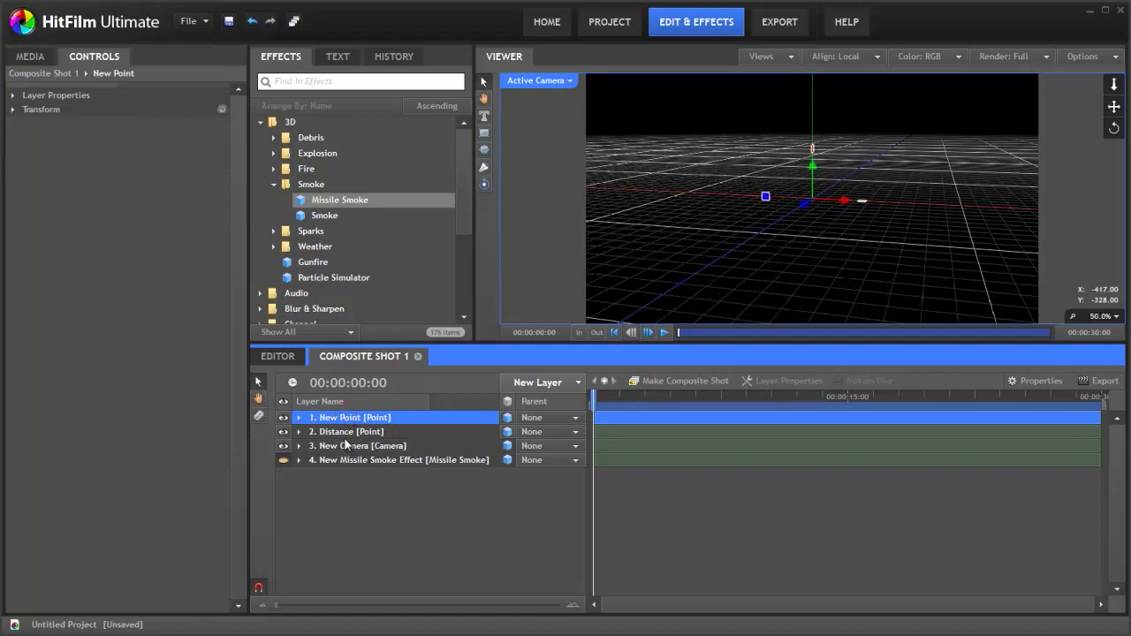
{"action": "left_click", "coordinate": [541, 418]}
{"action": "left_click", "coordinate": [547, 445]}
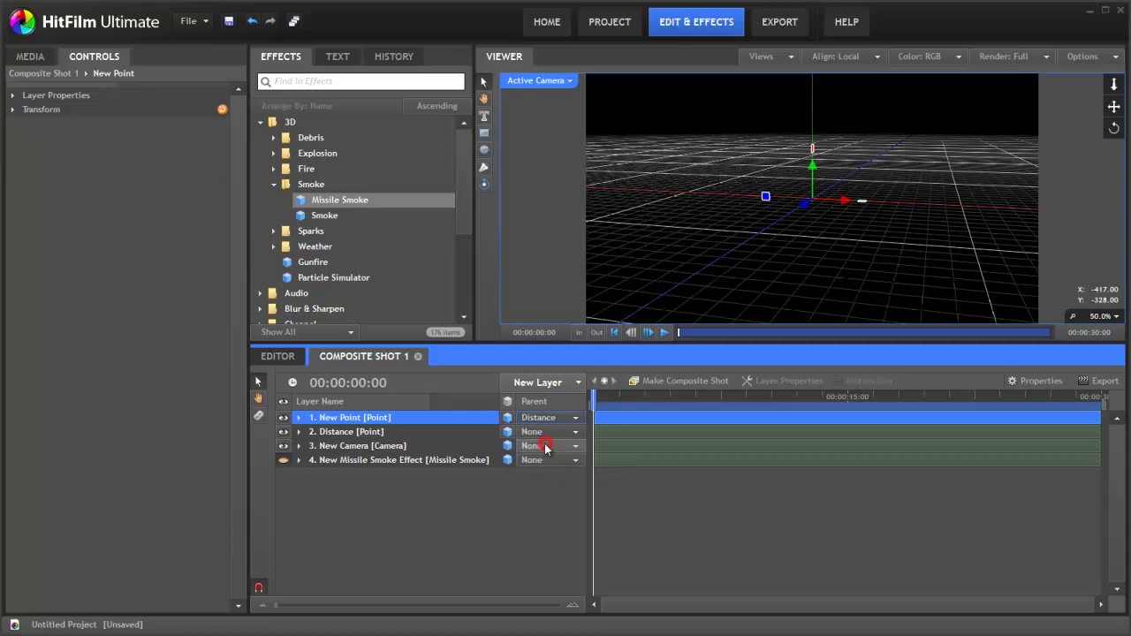
{"action": "left_click", "coordinate": [379, 432], "text": "ctrl"}
{"action": "left_click_drag", "start_coordinate": [595, 398], "coordinate": [514, 407]}
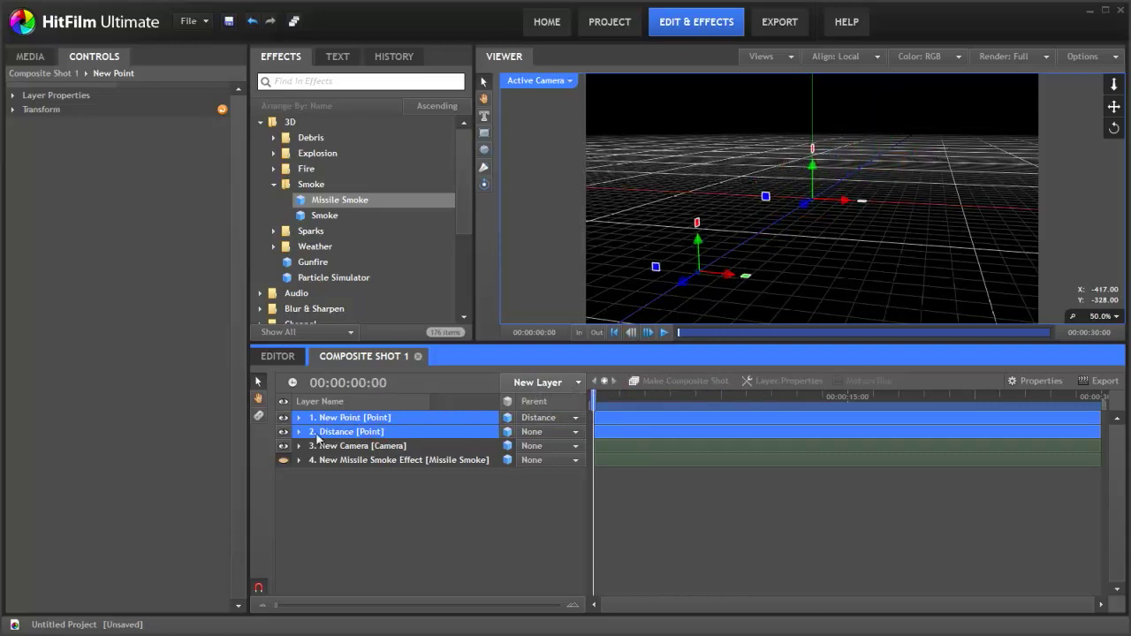
Set the child New Point's Position Z to 0, placing it at 0, 0, 0 on Distance.
{"action": "left_click", "coordinate": [358, 517]}
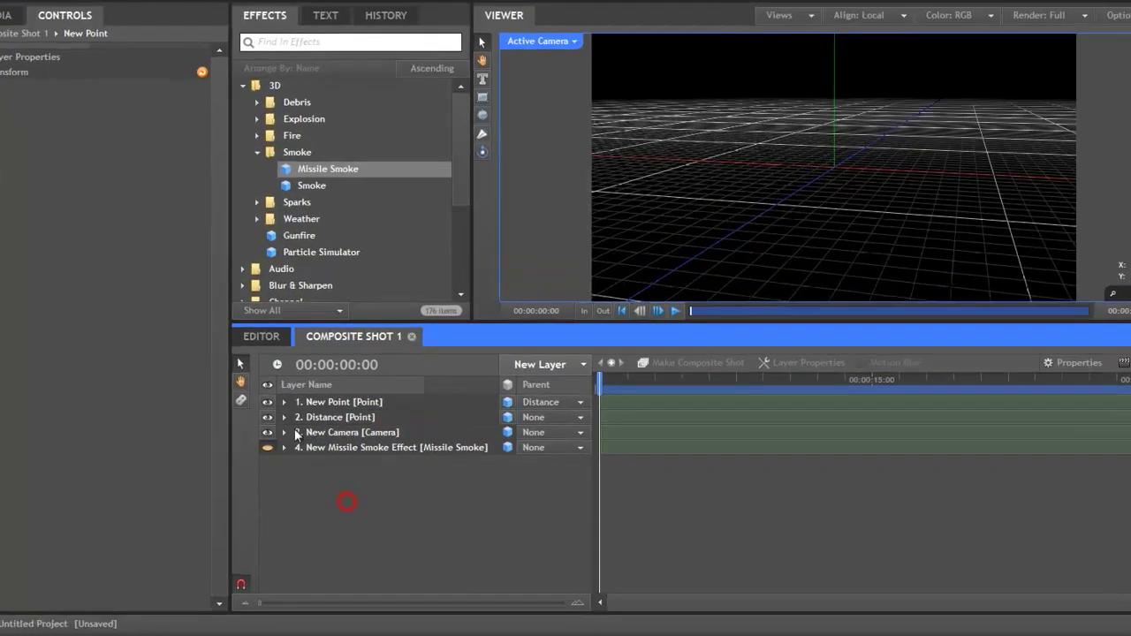
{"action": "left_click", "coordinate": [299, 417]}
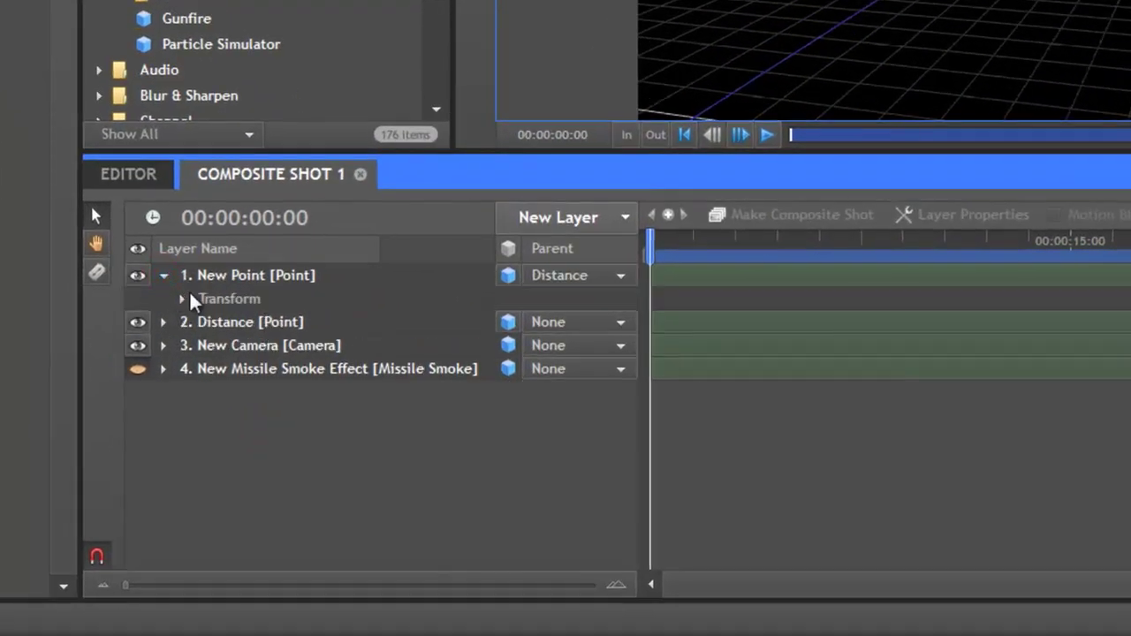
{"action": "left_click", "coordinate": [193, 300]}
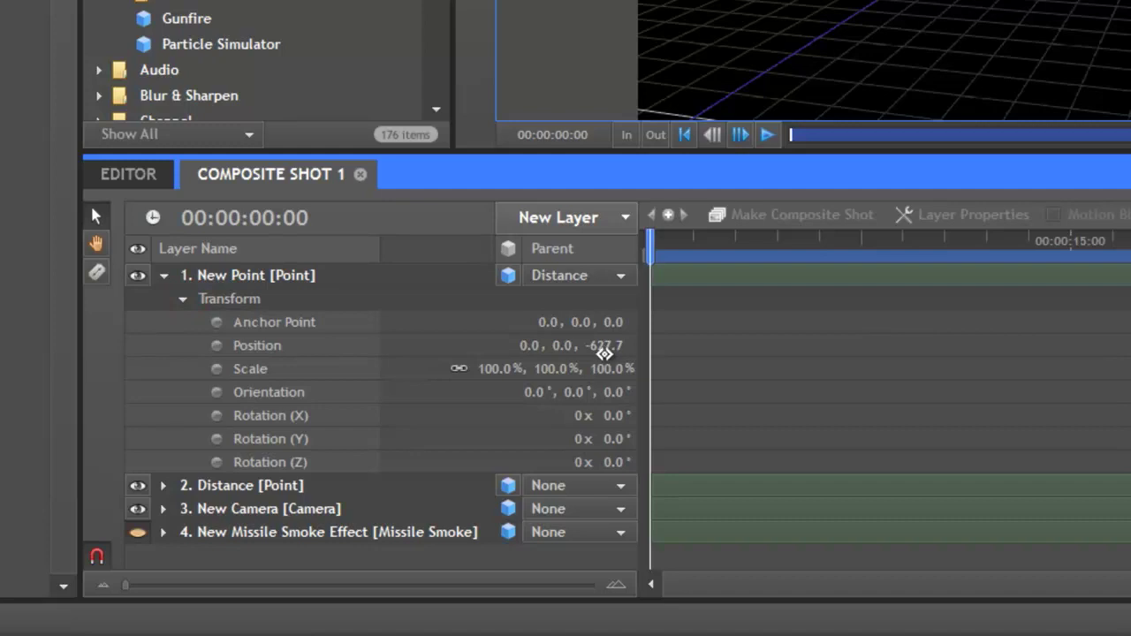
{"action": "left_click", "coordinate": [601, 346]}
{"action": "type", "text": "0"}
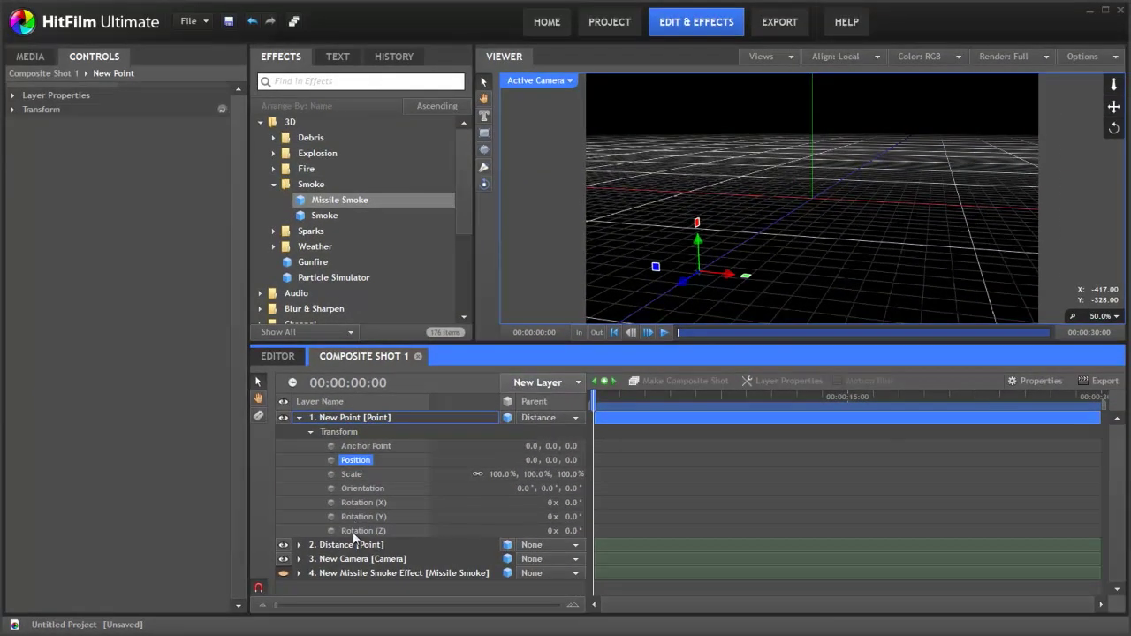
{"action": "left_click", "coordinate": [281, 500]}
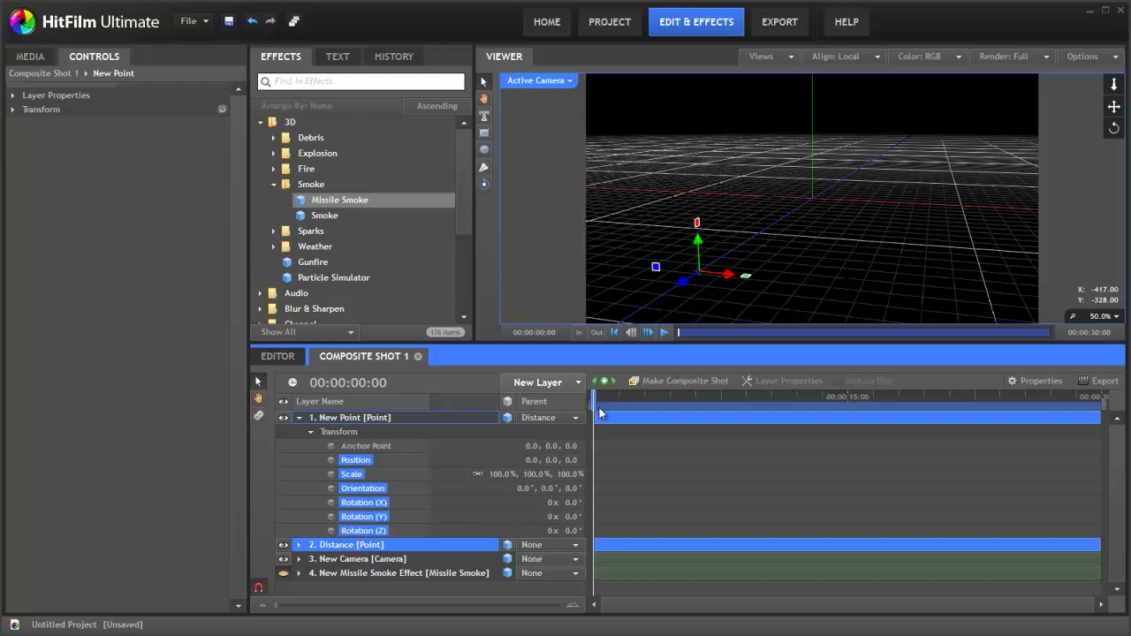
{"action": "left_click_drag", "start_coordinate": [600, 414], "coordinate": [560, 406]}
{"action": "left_click", "coordinate": [385, 419]}
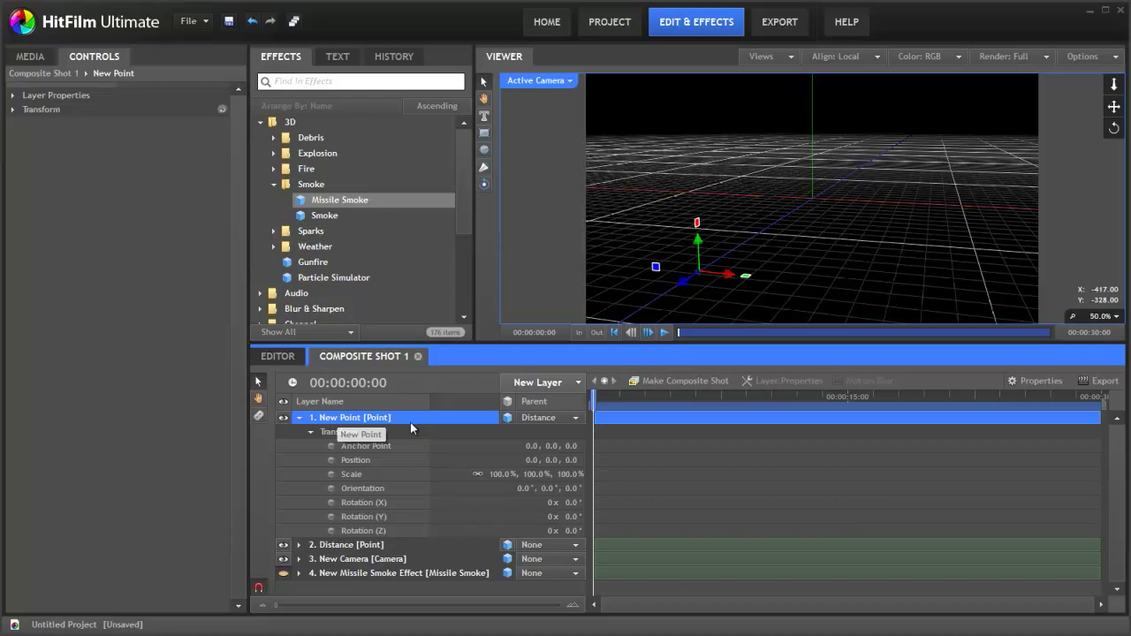
Rename the child point layer to 'Spinner'.
{"action": "right_click", "coordinate": [375, 416]}
{"action": "left_click", "coordinate": [434, 588]}
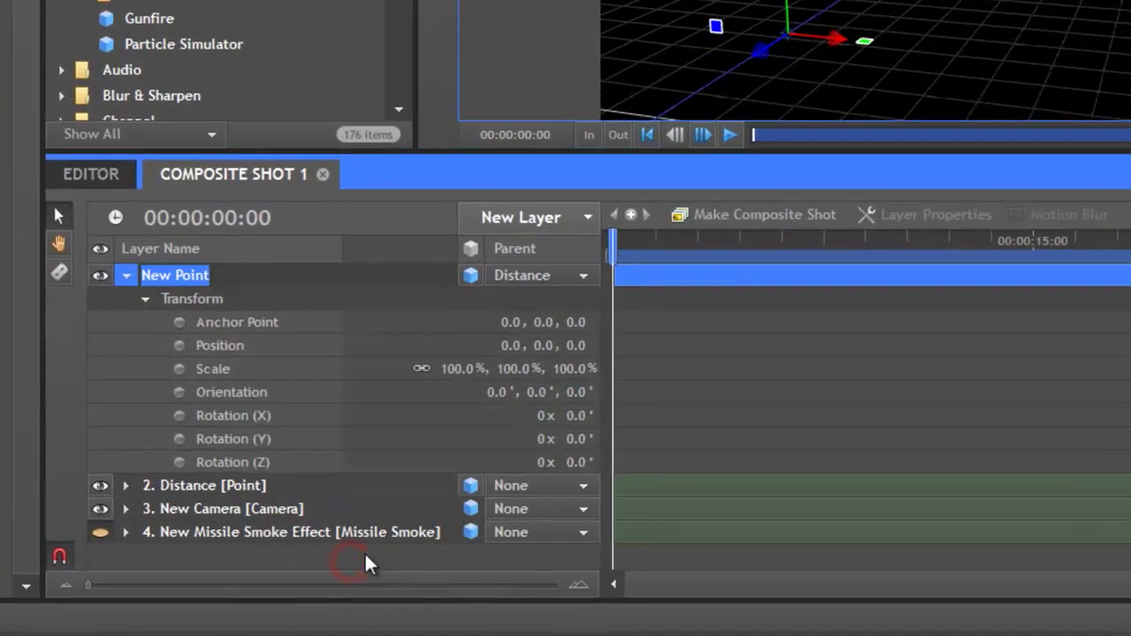
{"action": "type", "text": "Spinner"}
{"action": "key", "text": "Return"}
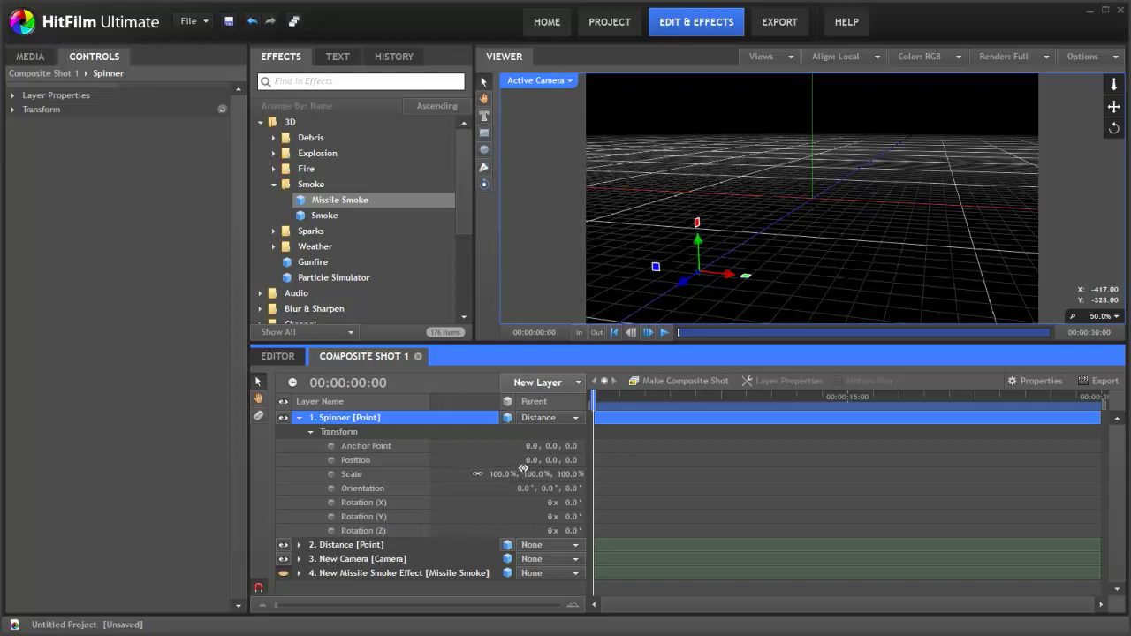
Offset Spinner's Position X to 163.0 and preview it following Distance.
{"action": "left_click_drag", "start_coordinate": [533, 460], "coordinate": [641, 454]}
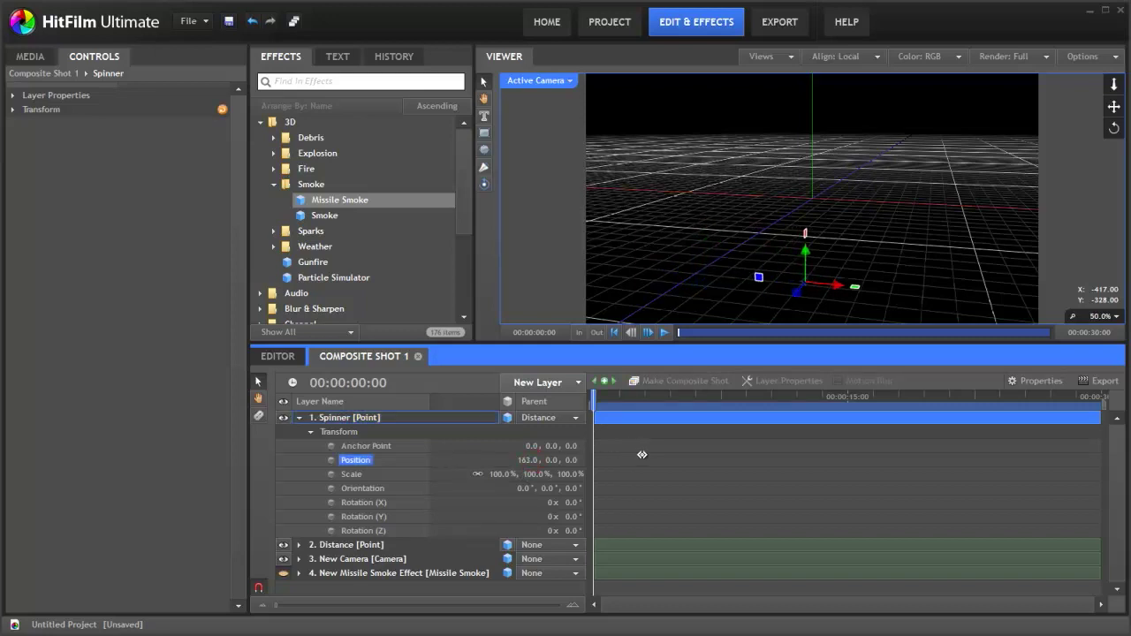
{"action": "left_click", "coordinate": [339, 546], "text": "shift"}
{"action": "mouse_move", "coordinate": [614, 399]}
{"action": "left_mouse_down"}
{"action": "mouse_move", "coordinate": [671, 396]}
{"action": "mouse_move", "coordinate": [594, 397]}
{"action": "mouse_move", "coordinate": [693, 399]}
{"action": "mouse_move", "coordinate": [593, 397]}
{"action": "left_mouse_up"}
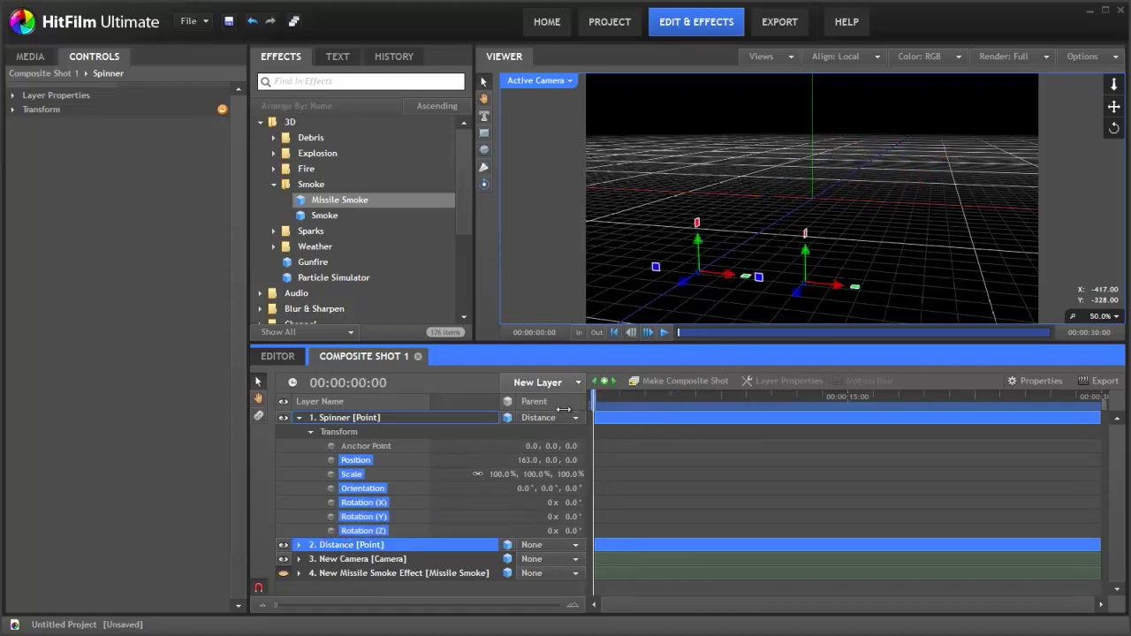
Key Spinner's Position at 0s, then set Position X to 0 at the 00:00:06:06 keyframe.
{"action": "left_click", "coordinate": [390, 462]}
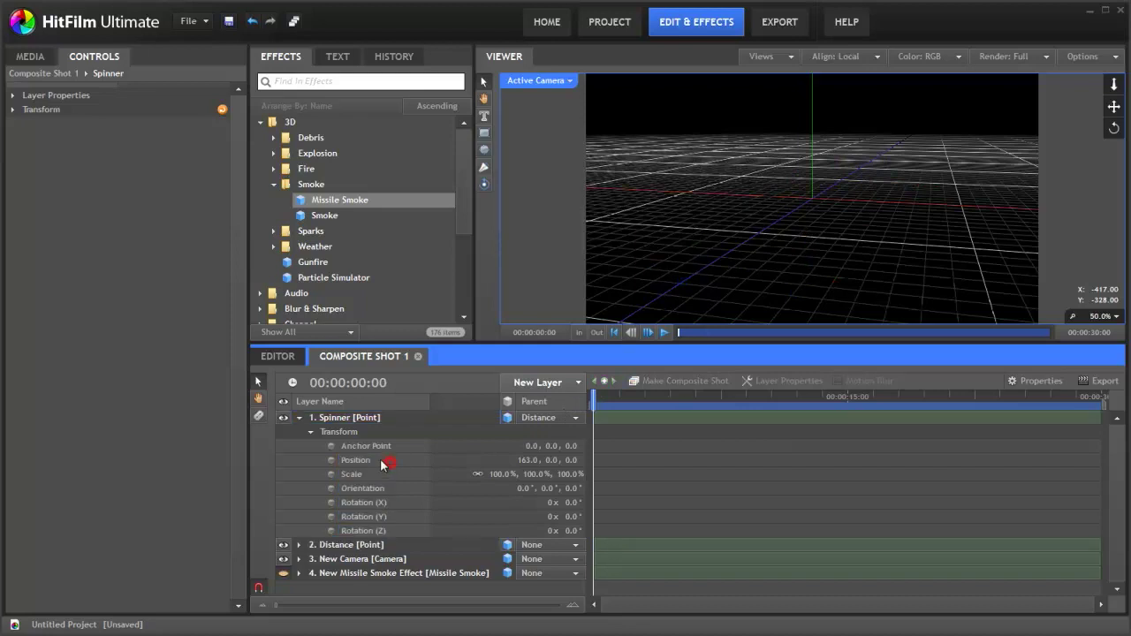
{"action": "left_click", "coordinate": [340, 418]}
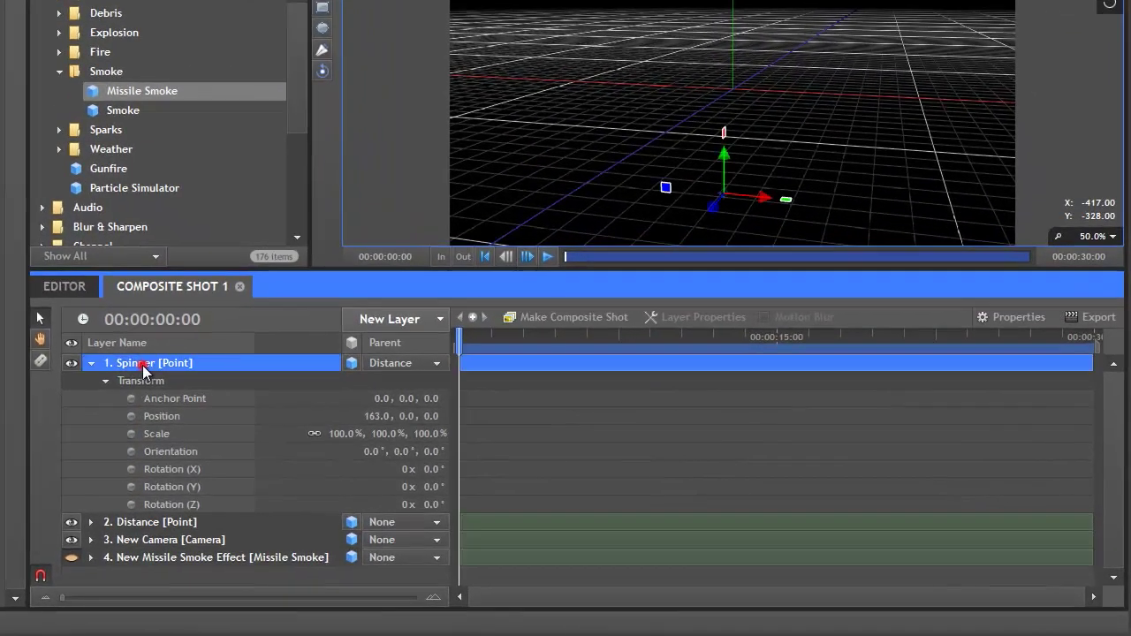
{"action": "left_click", "coordinate": [132, 415]}
{"action": "left_click", "coordinate": [90, 521]}
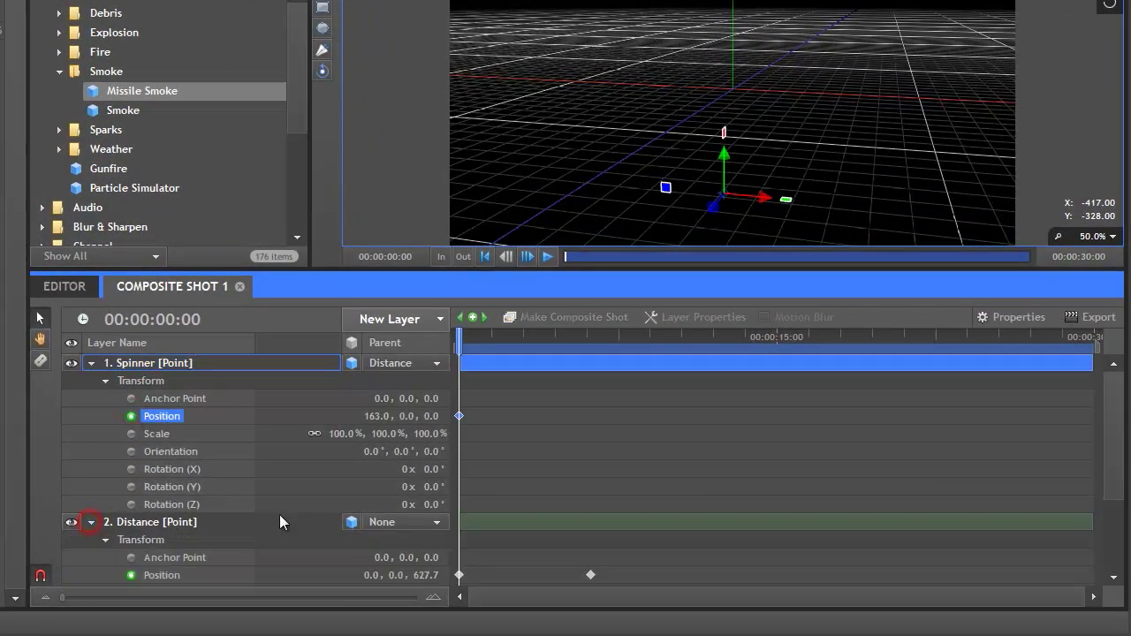
{"action": "left_click", "coordinate": [166, 581]}
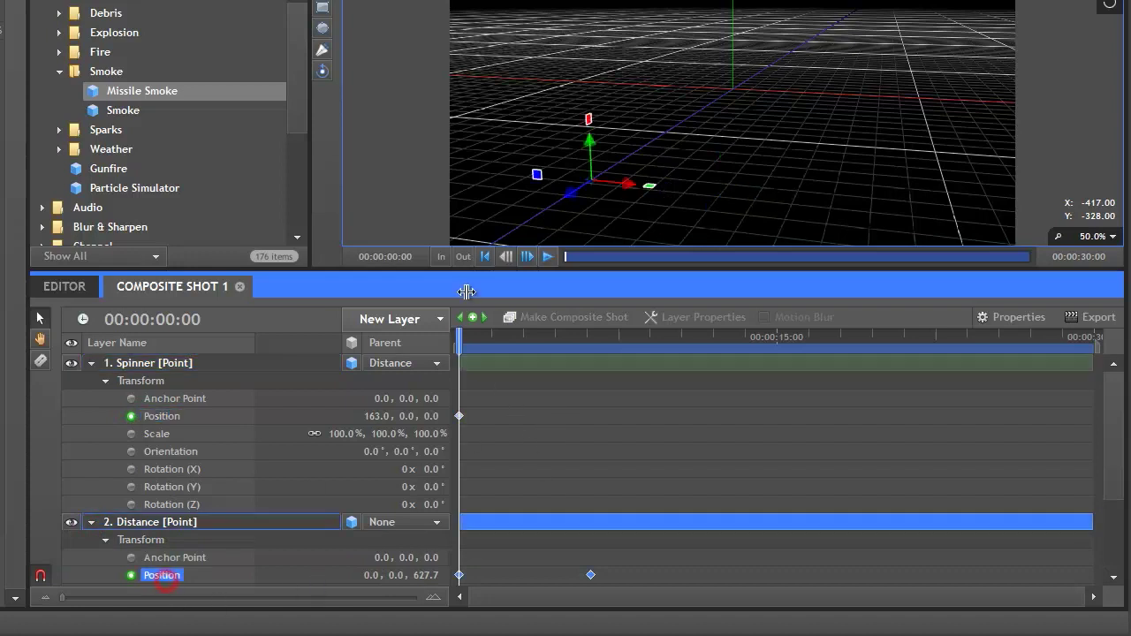
{"action": "left_click", "coordinate": [483, 317]}
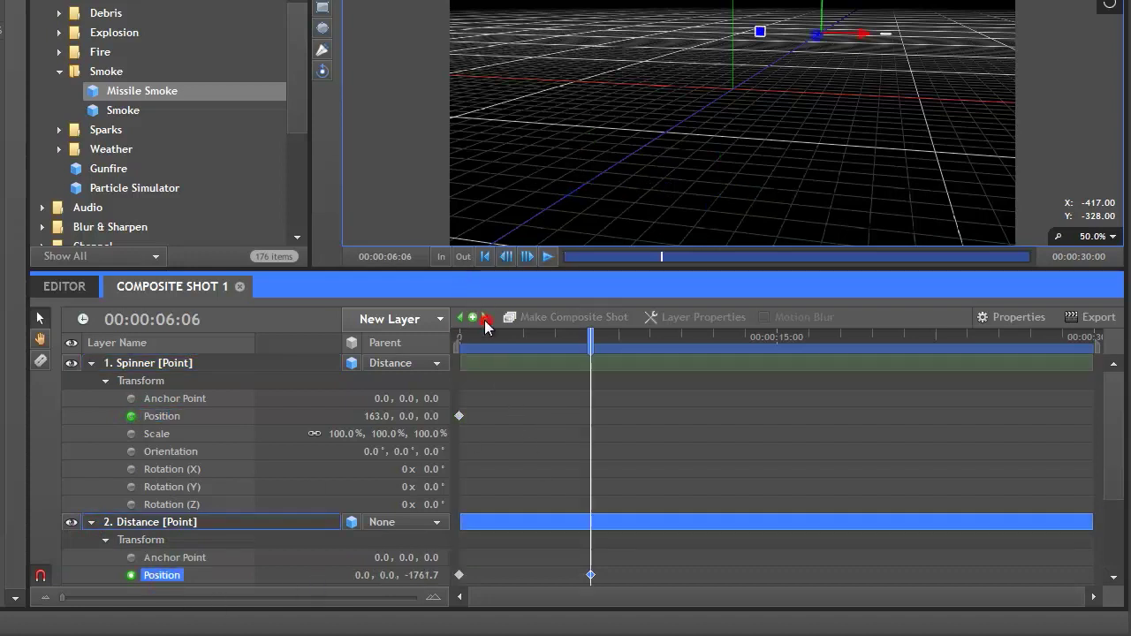
{"action": "left_click", "coordinate": [373, 418]}
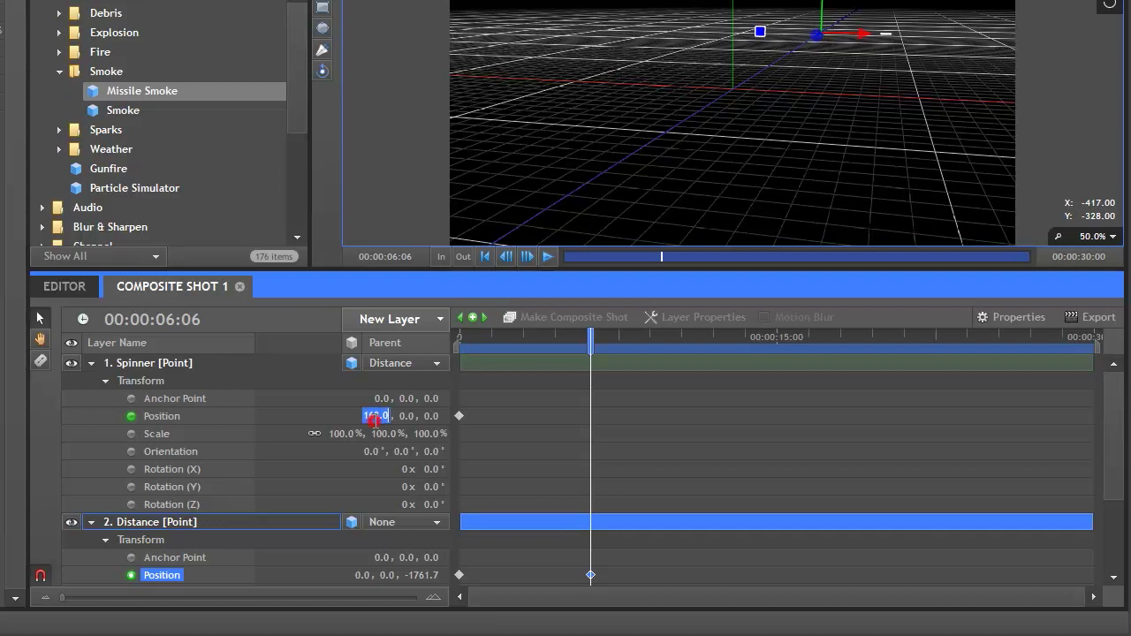
{"action": "type", "text": "0"}
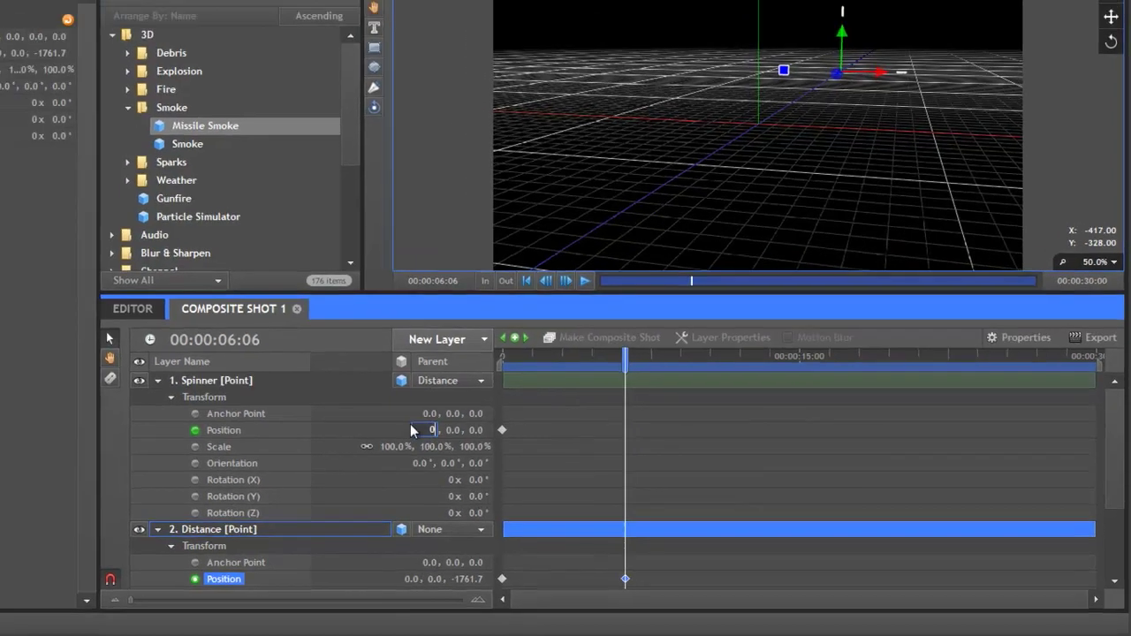
Select both Spinner and Distance and scrub to the 6-second keyframe to check the motion.
{"action": "left_click", "coordinate": [149, 362]}
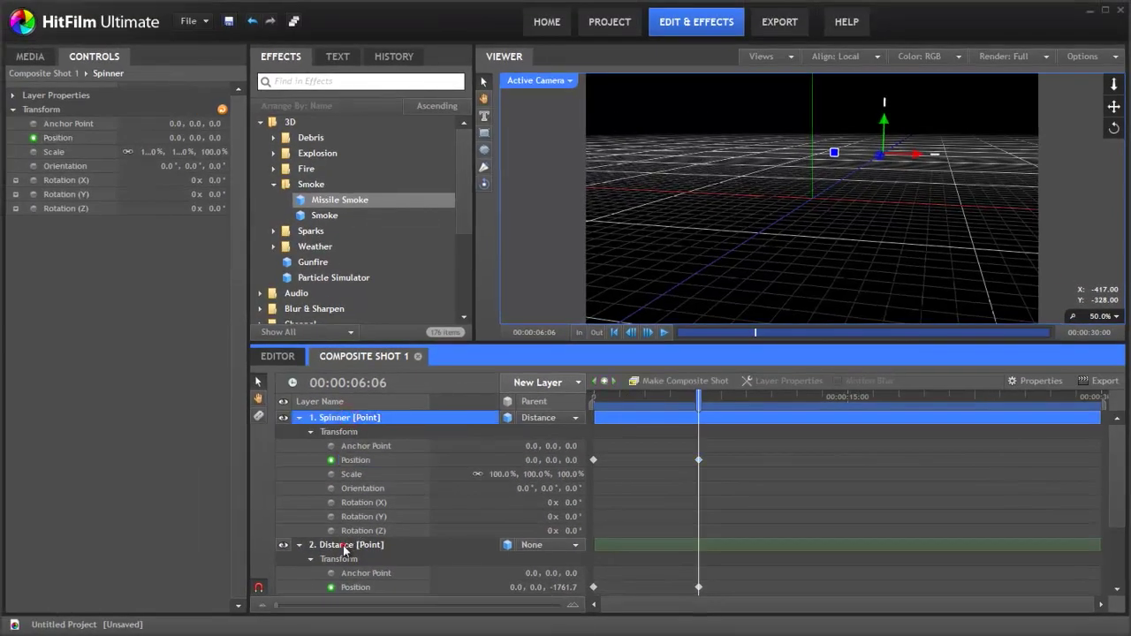
{"action": "left_click", "coordinate": [345, 544], "text": "shift"}
{"action": "left_click_drag", "start_coordinate": [605, 397], "coordinate": [617, 423]}
{"action": "left_click", "coordinate": [700, 399]}
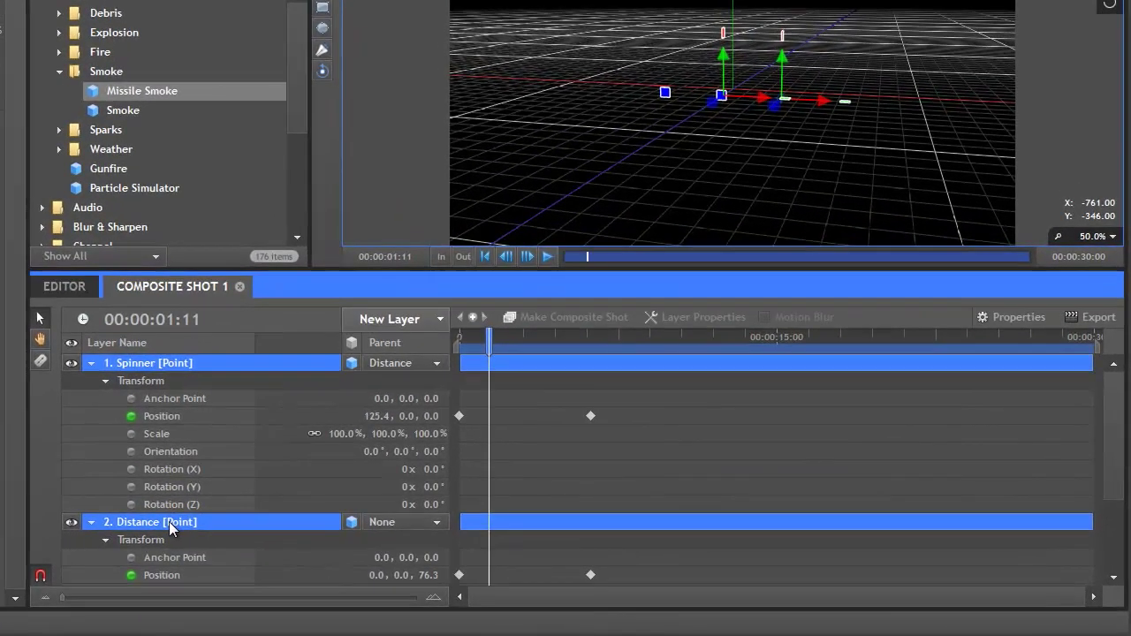
Key Distance's Rotation (Z) at 0s and enter 3 revolutions at 00:00:06:06.
{"action": "left_click", "coordinate": [325, 543]}
{"action": "left_click_drag", "start_coordinate": [493, 351], "coordinate": [458, 351]}
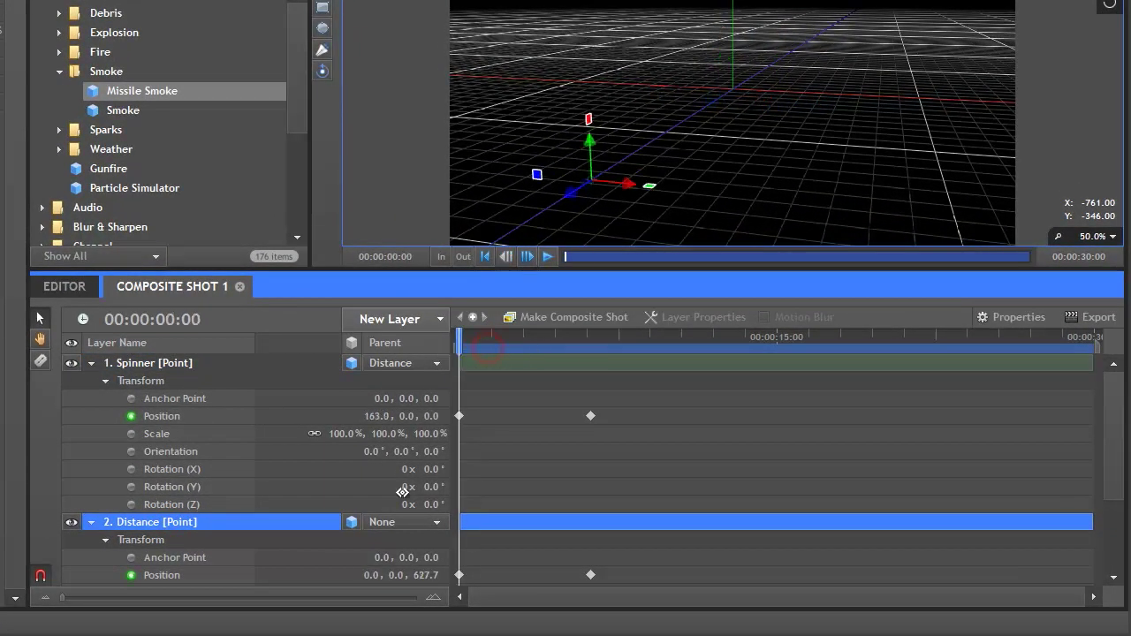
{"action": "scroll", "coordinate": [410, 489], "scroll_direction": "down", "scroll_amount": 3}
{"action": "scroll", "coordinate": [416, 425], "scroll_direction": "down", "scroll_amount": 1}
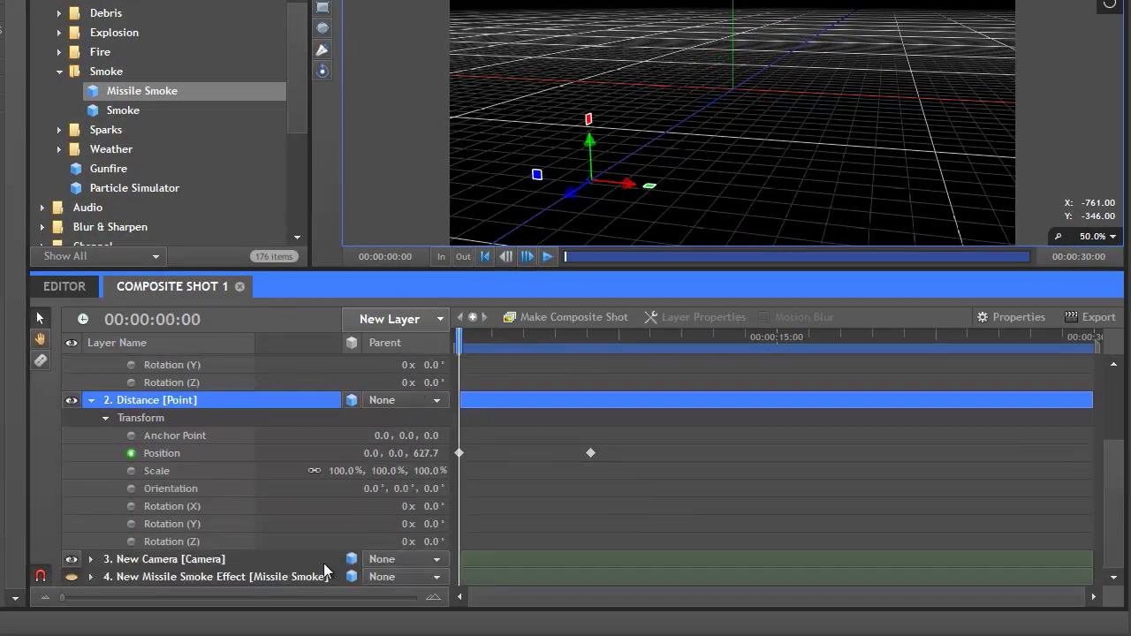
{"action": "left_click", "coordinate": [130, 541]}
{"action": "left_click", "coordinate": [172, 454]}
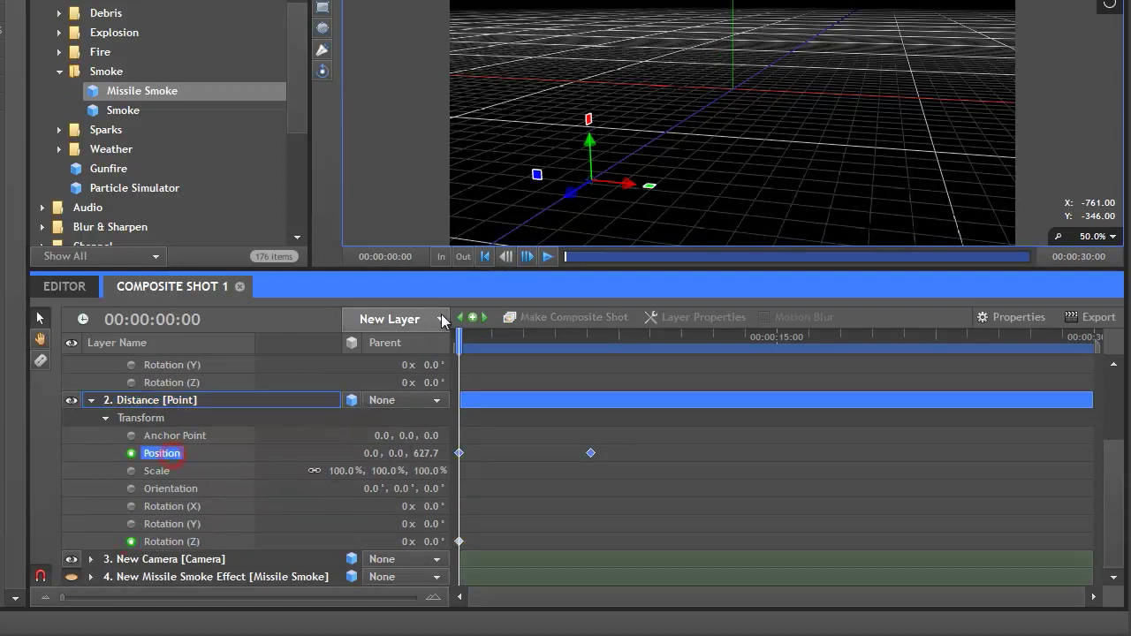
{"action": "left_click", "coordinate": [483, 316]}
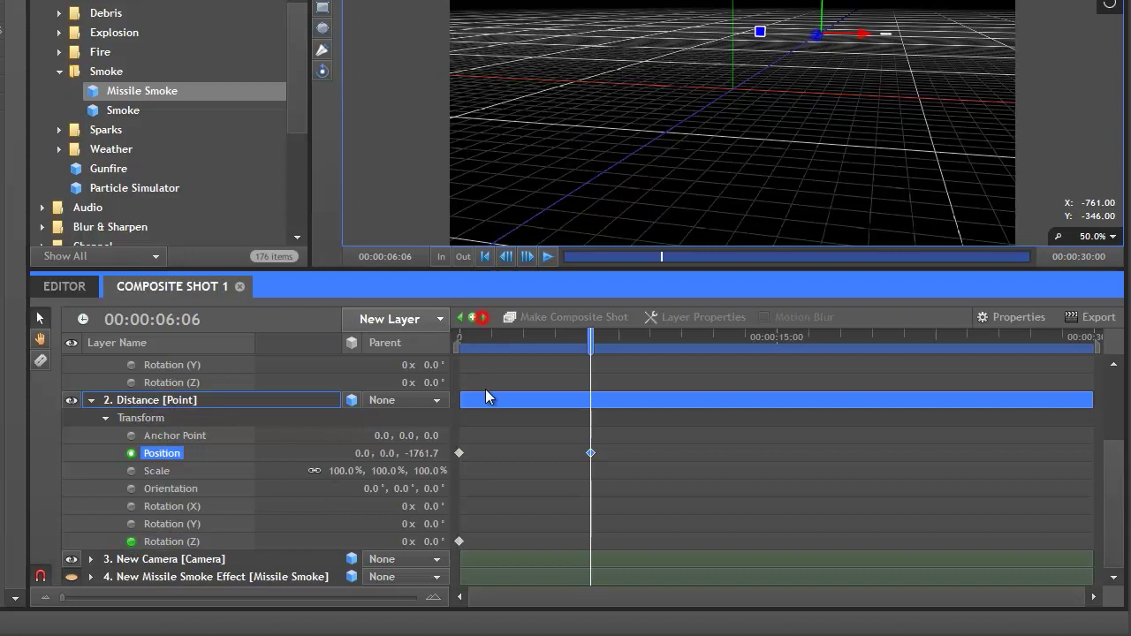
{"action": "left_click", "coordinate": [406, 541]}
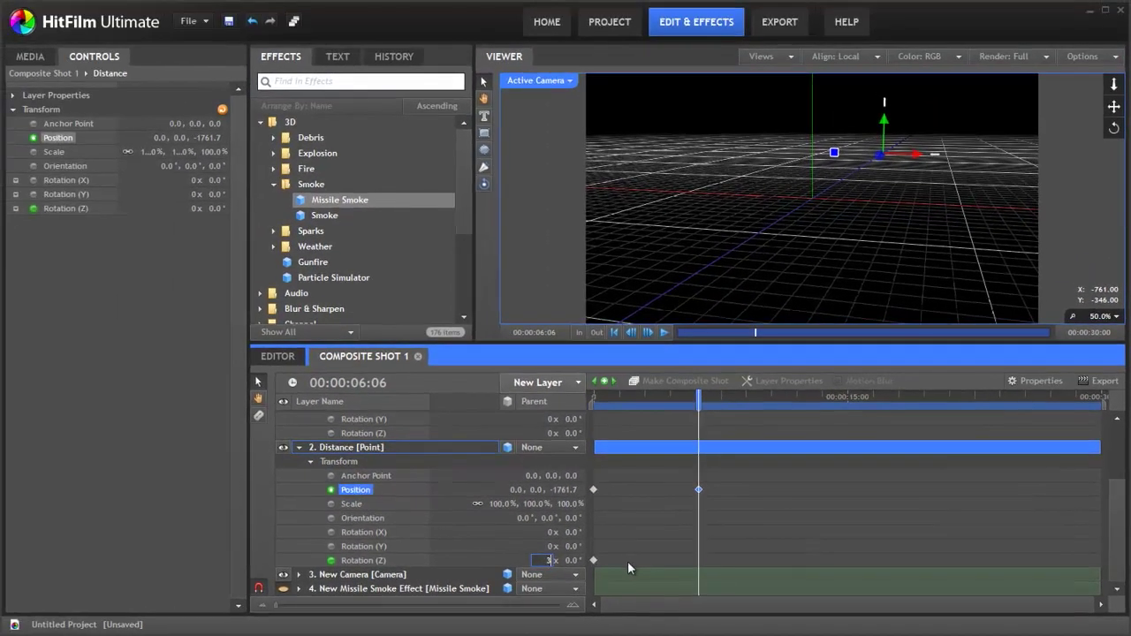
{"action": "key", "text": "Return"}
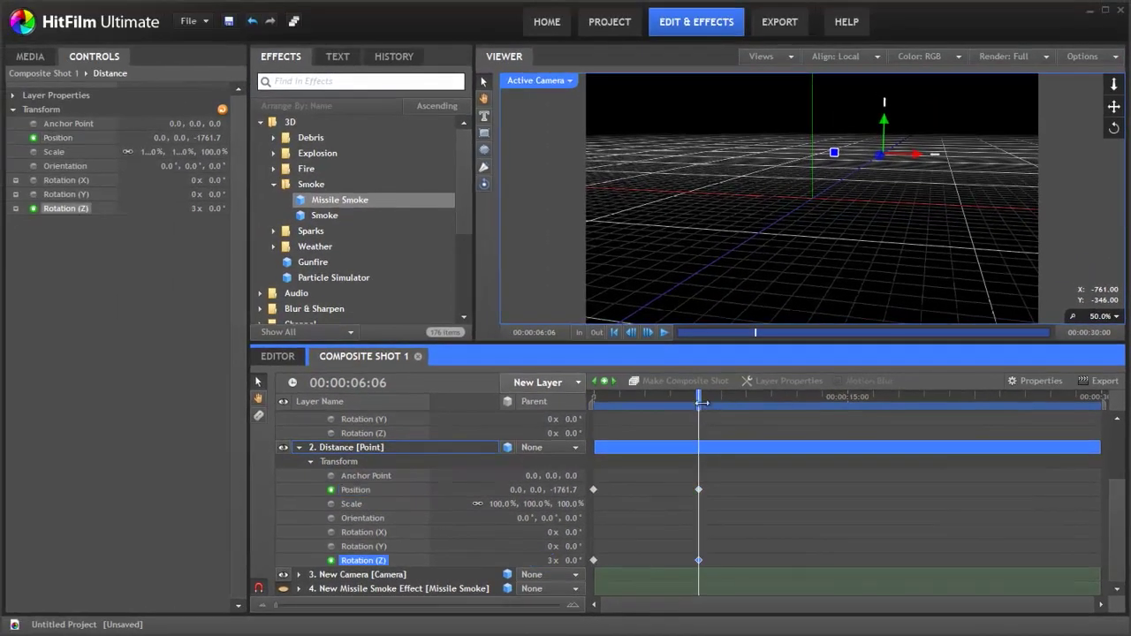
Play back from the start and scrub with Spinner selected to check its spiralling orbit.
{"action": "left_click_drag", "start_coordinate": [700, 402], "coordinate": [583, 427]}
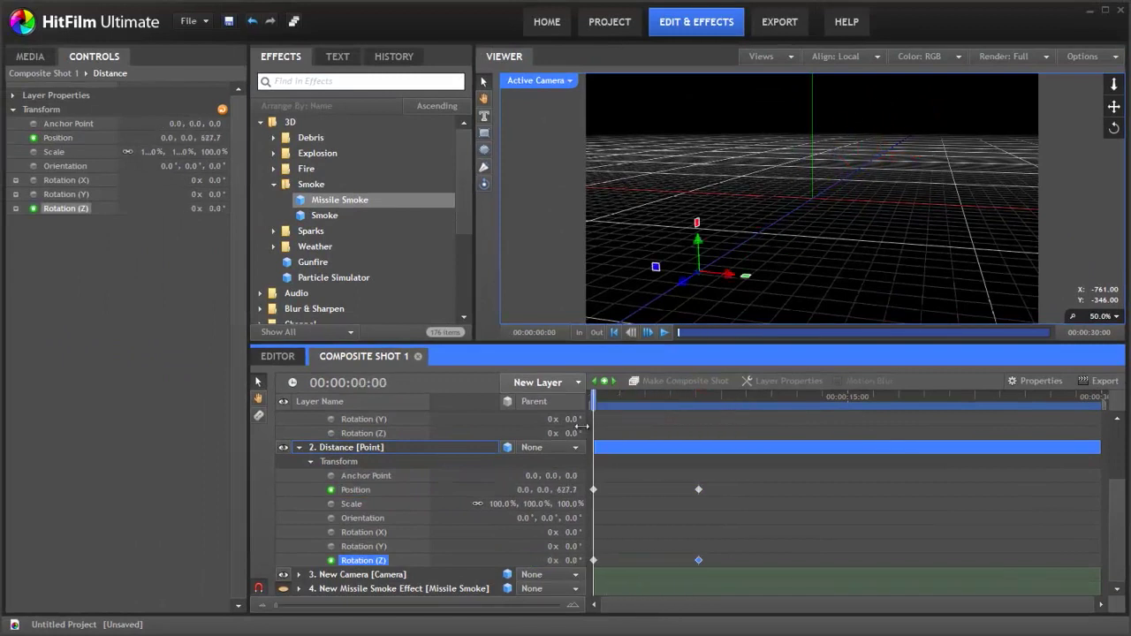
{"action": "key", "text": "space"}
{"action": "scroll", "coordinate": [387, 500], "scroll_direction": "up", "scroll_amount": 1}
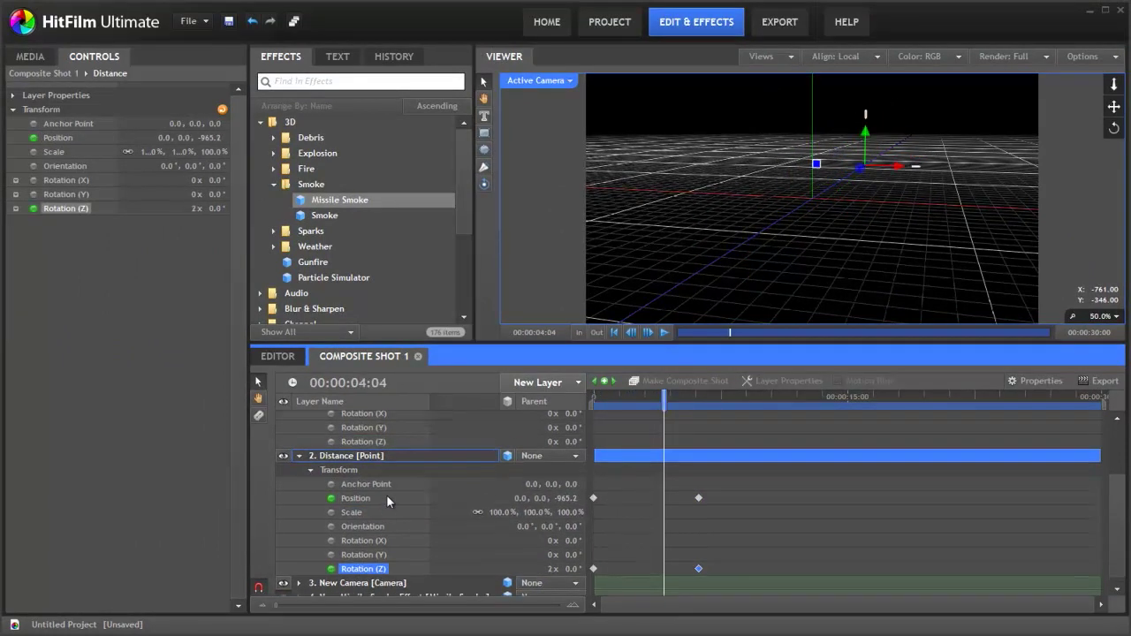
{"action": "scroll", "coordinate": [386, 495], "scroll_direction": "up", "scroll_amount": 3}
{"action": "left_click", "coordinate": [354, 418]}
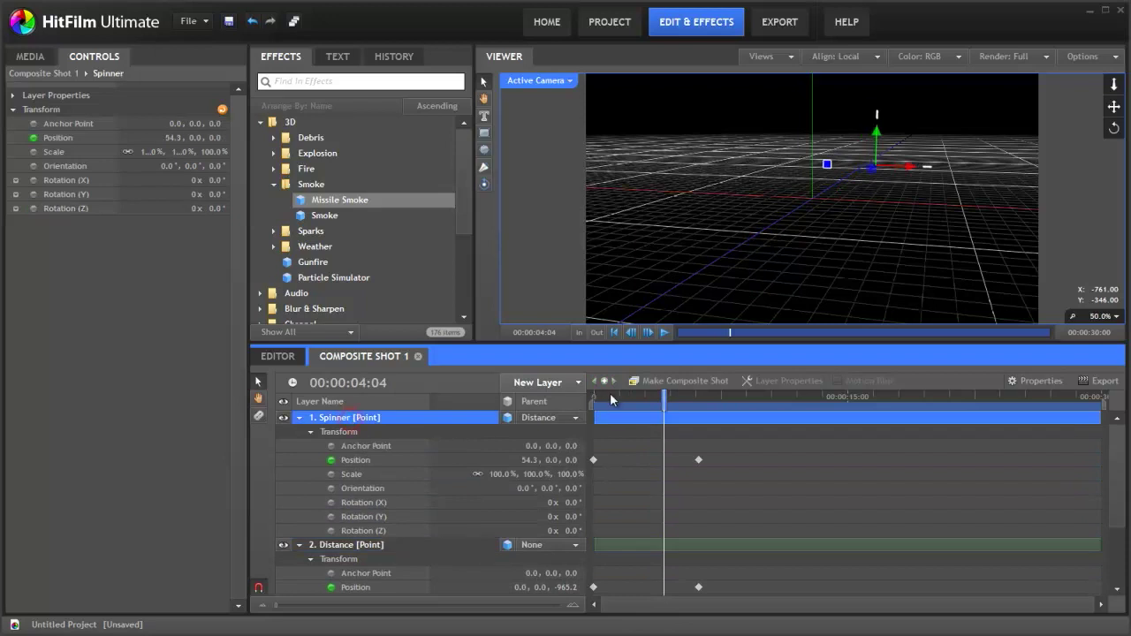
{"action": "left_click_drag", "start_coordinate": [609, 401], "coordinate": [702, 398]}
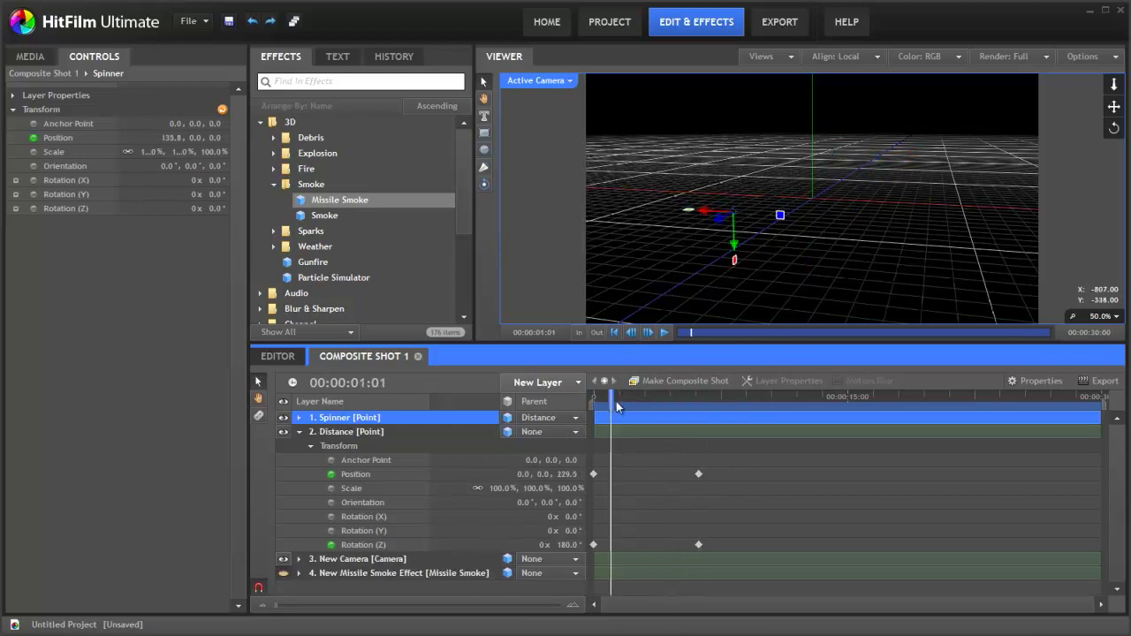
{"action": "mouse_move", "coordinate": [617, 406]}
{"action": "left_mouse_down"}
{"action": "mouse_move", "coordinate": [712, 399]}
{"action": "mouse_move", "coordinate": [612, 403]}
{"action": "mouse_move", "coordinate": [631, 399]}
{"action": "left_mouse_up"}
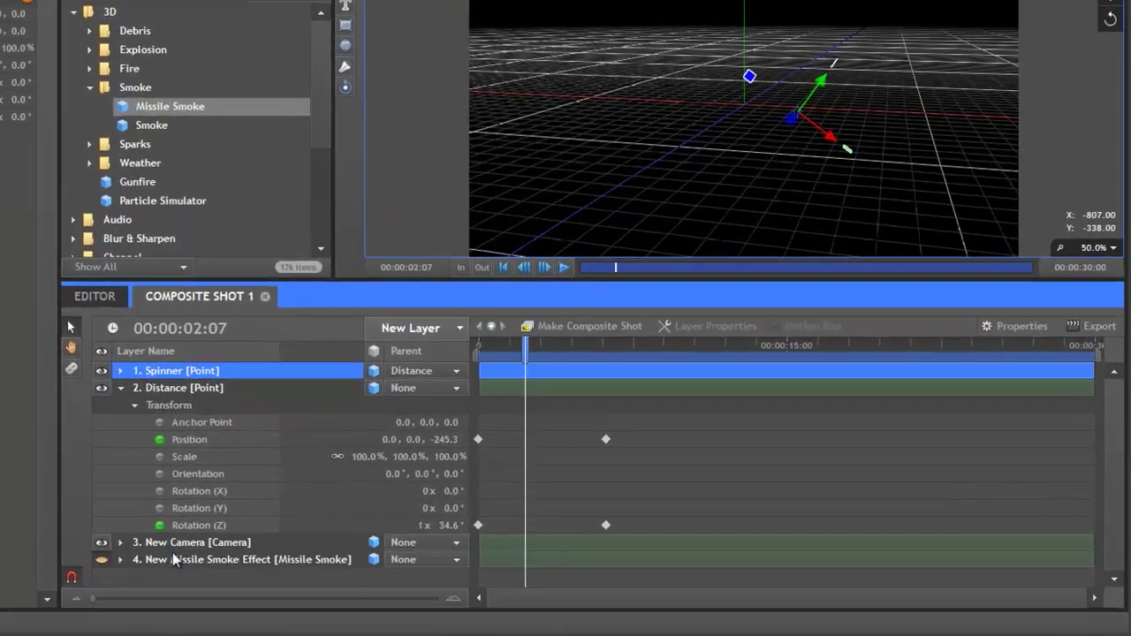
Unhide the Missile Smoke layer and scrub the timeline to view the smoke.
{"action": "left_click", "coordinate": [174, 559]}
{"action": "left_click", "coordinate": [120, 388]}
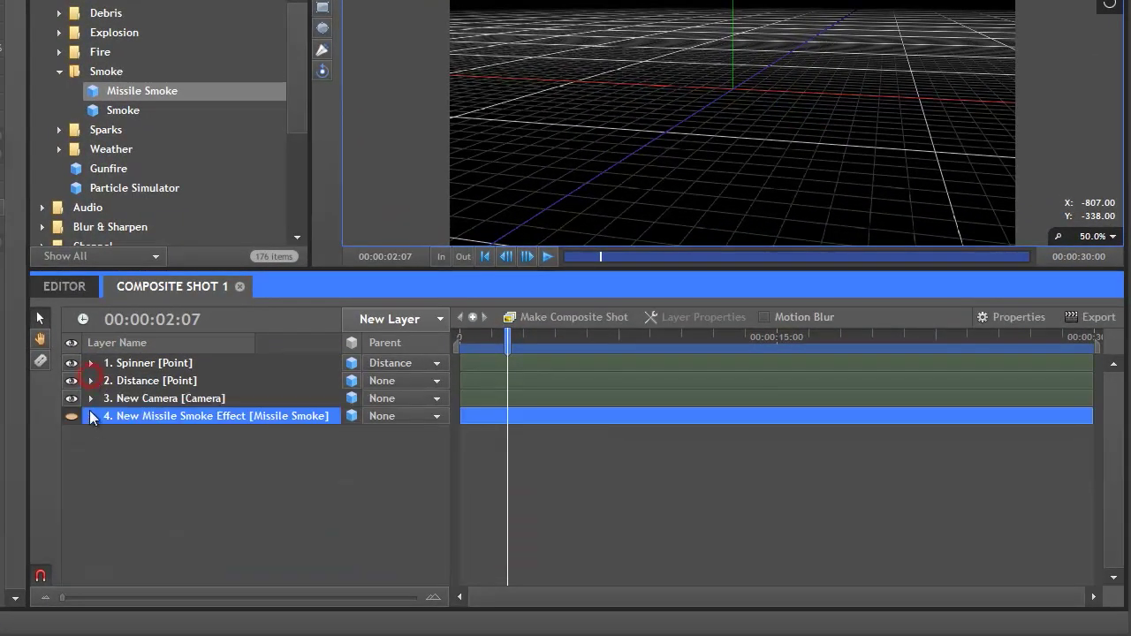
{"action": "left_click", "coordinate": [74, 417]}
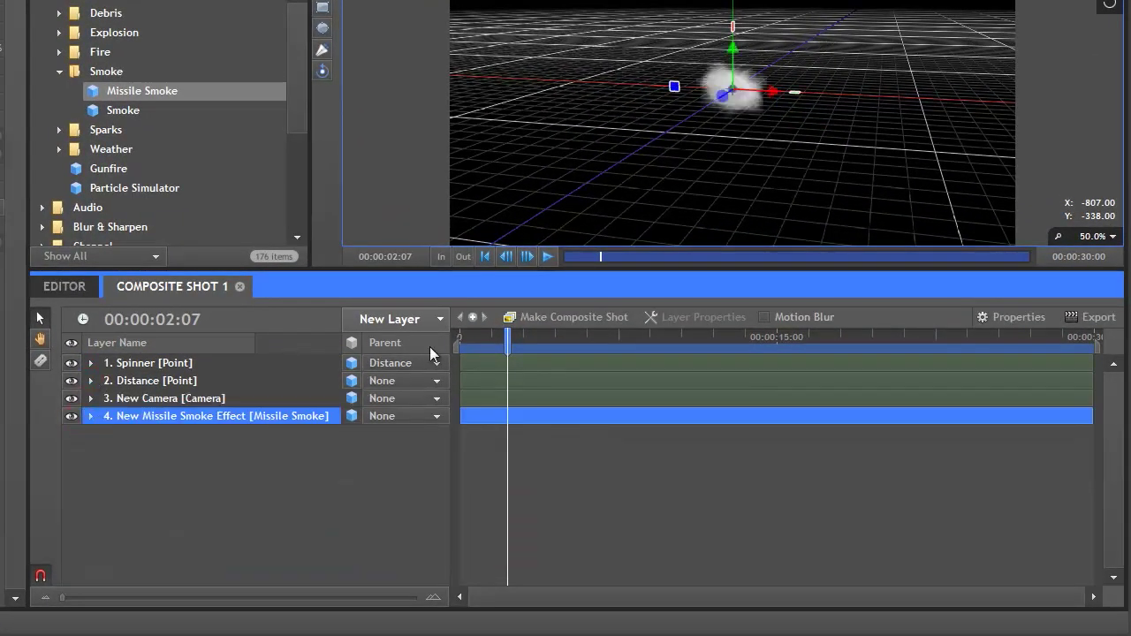
{"action": "mouse_move", "coordinate": [507, 337]}
{"action": "left_mouse_down"}
{"action": "mouse_move", "coordinate": [593, 337]}
{"action": "mouse_move", "coordinate": [489, 336]}
{"action": "left_mouse_up"}
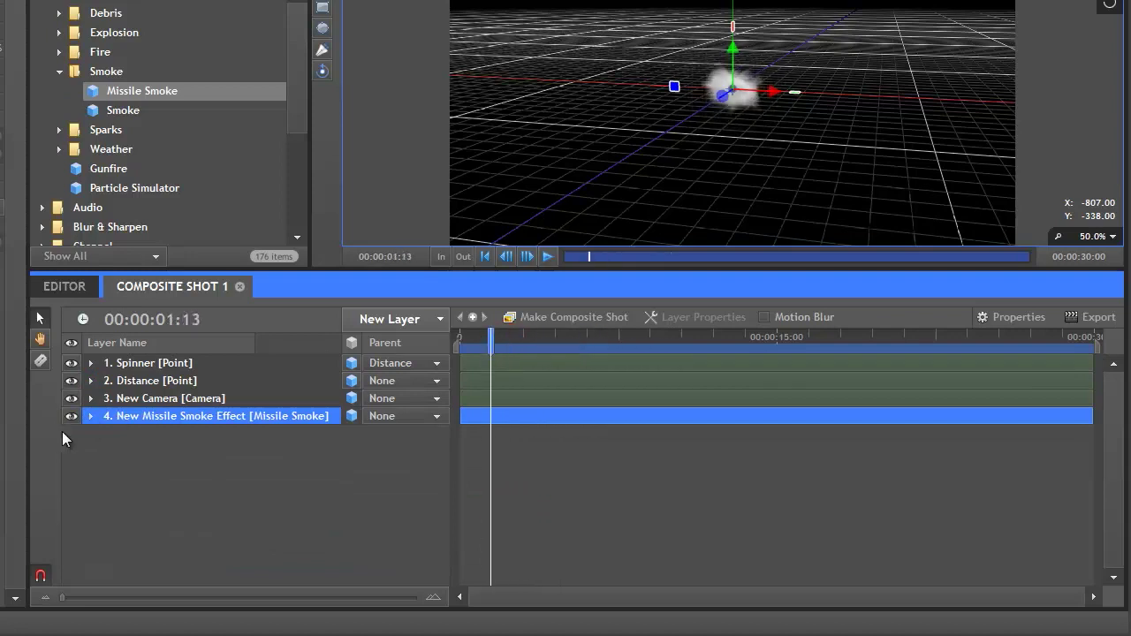
Set the smoke's Attach to Layer to Spinner and scrub to see the trail follow it.
{"action": "left_click", "coordinate": [91, 416]}
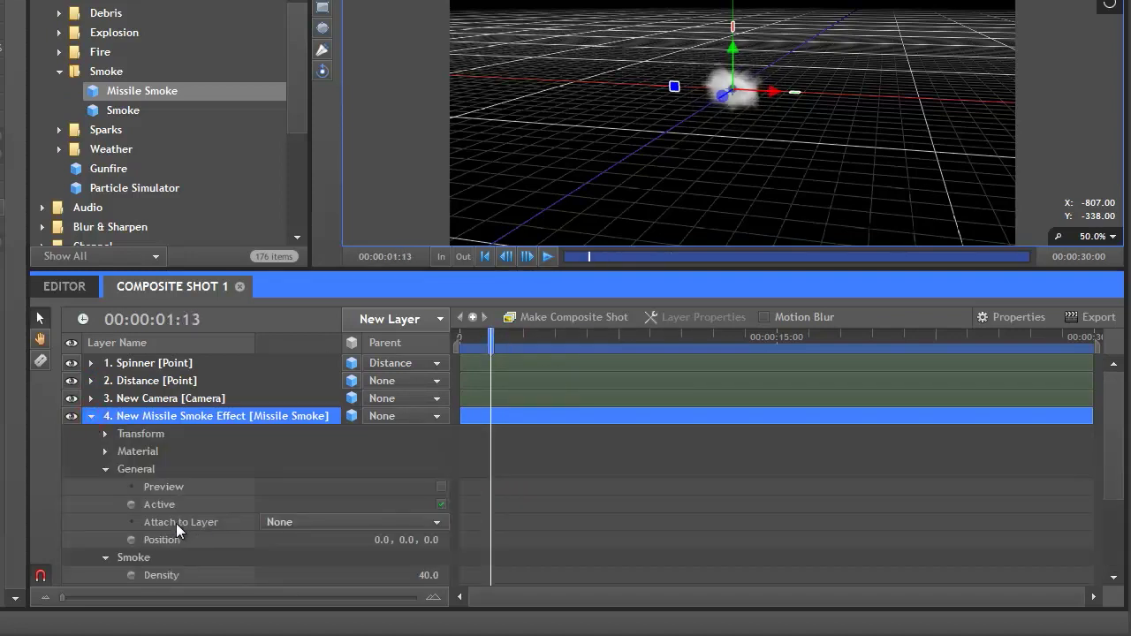
{"action": "left_click", "coordinate": [298, 521]}
{"action": "left_click", "coordinate": [296, 552]}
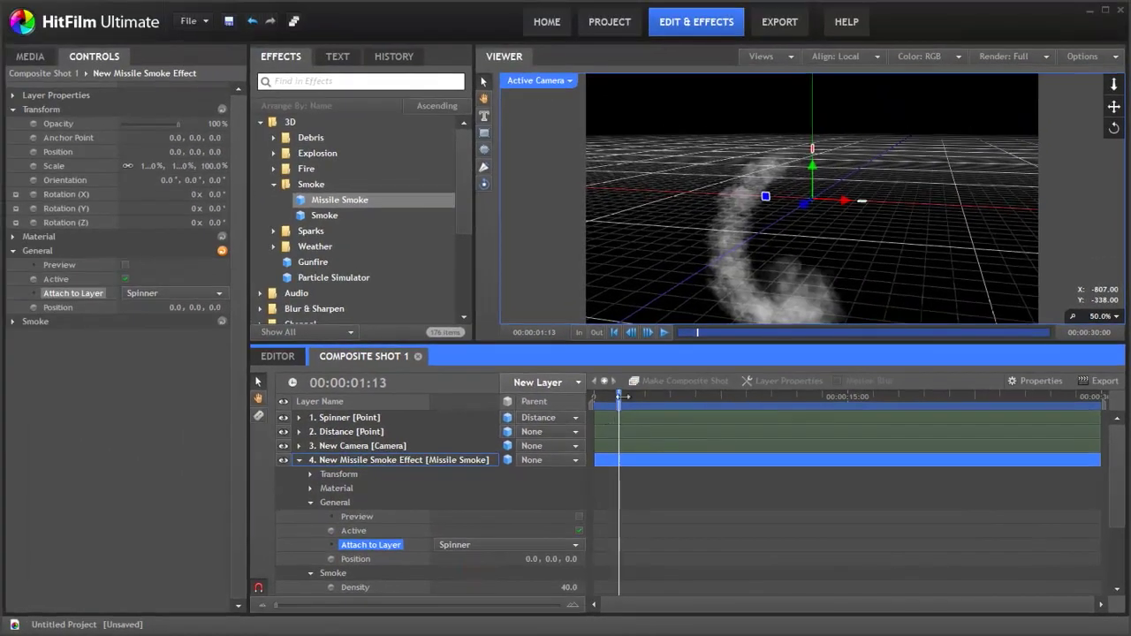
{"action": "left_click_drag", "start_coordinate": [621, 396], "coordinate": [661, 397]}
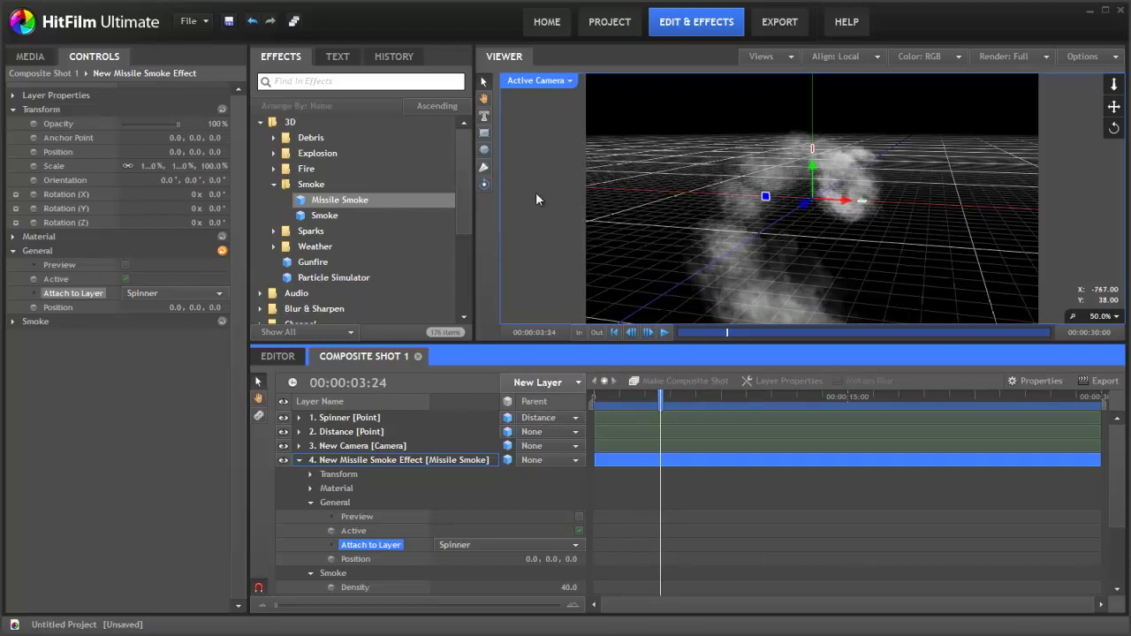
{"action": "left_click", "coordinate": [483, 184]}
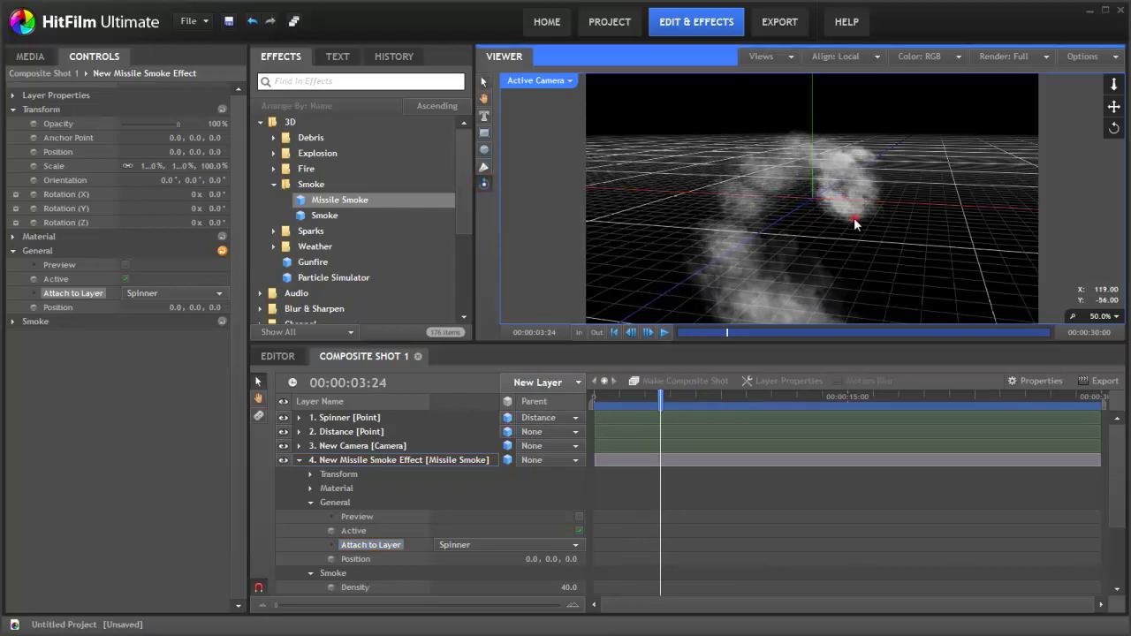
{"action": "left_click_drag", "start_coordinate": [853, 217], "coordinate": [769, 197]}
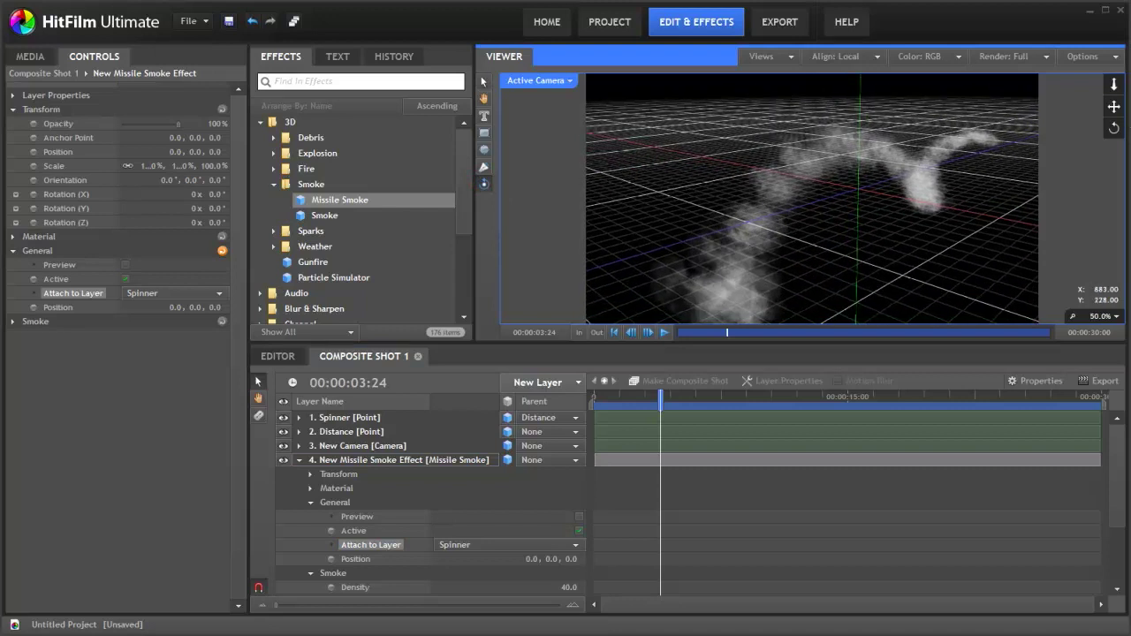
{"action": "left_click_drag", "start_coordinate": [1114, 106], "coordinate": [1024, 108]}
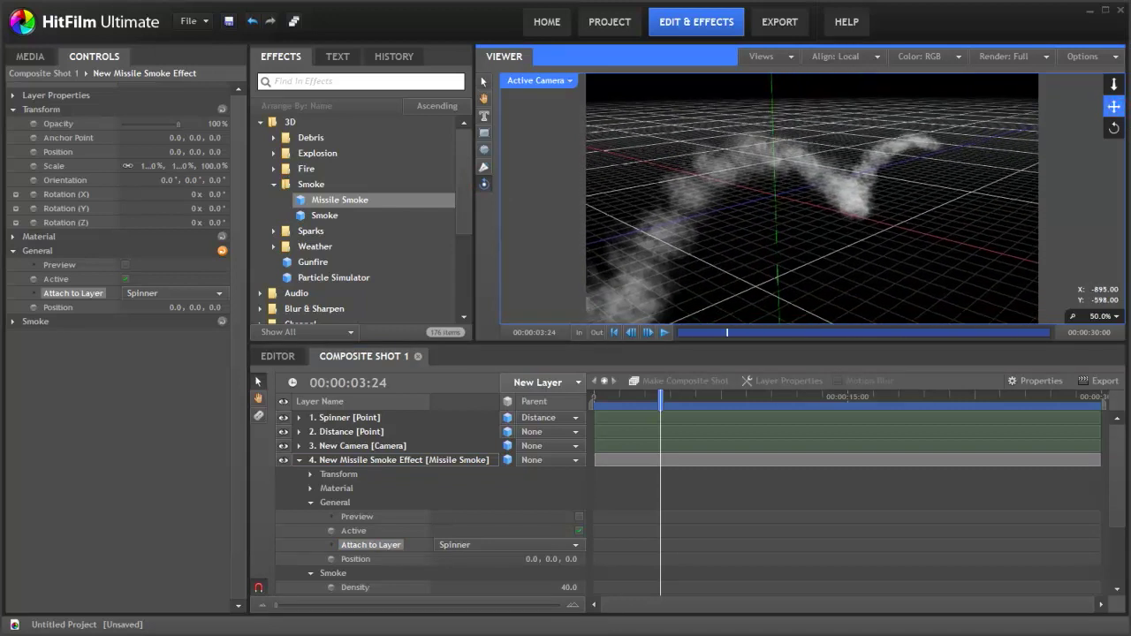
{"action": "left_click", "coordinate": [483, 81]}
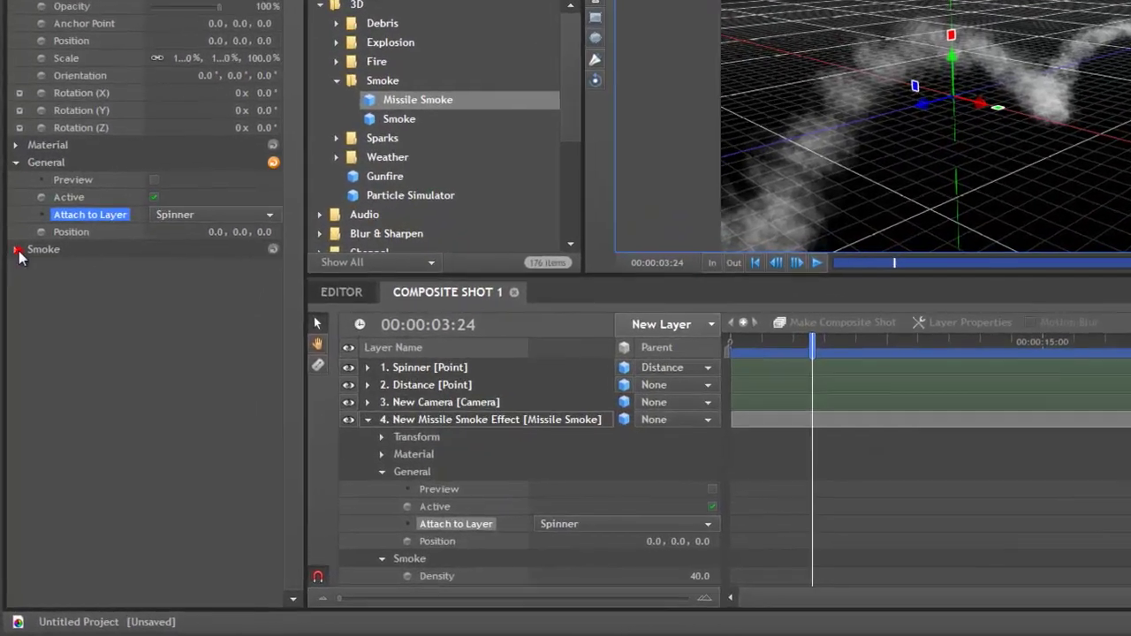
Raise the smoke Density to 82 and Size Variation to 47, then scrub to preview the trail.
{"action": "left_click", "coordinate": [13, 321]}
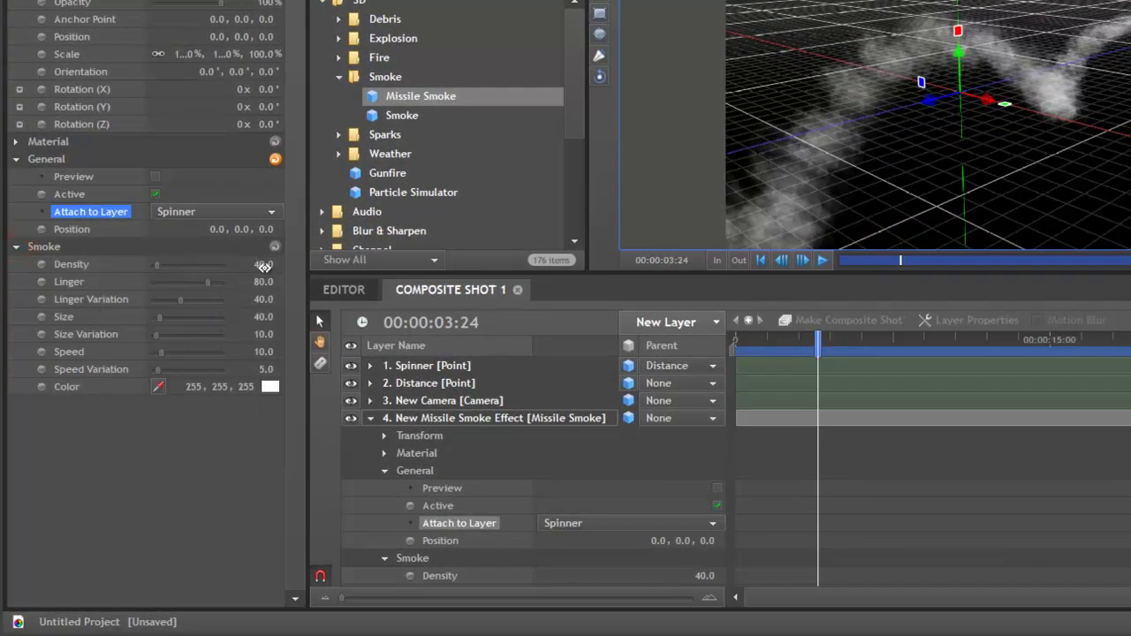
{"action": "left_click_drag", "start_coordinate": [263, 267], "coordinate": [304, 271]}
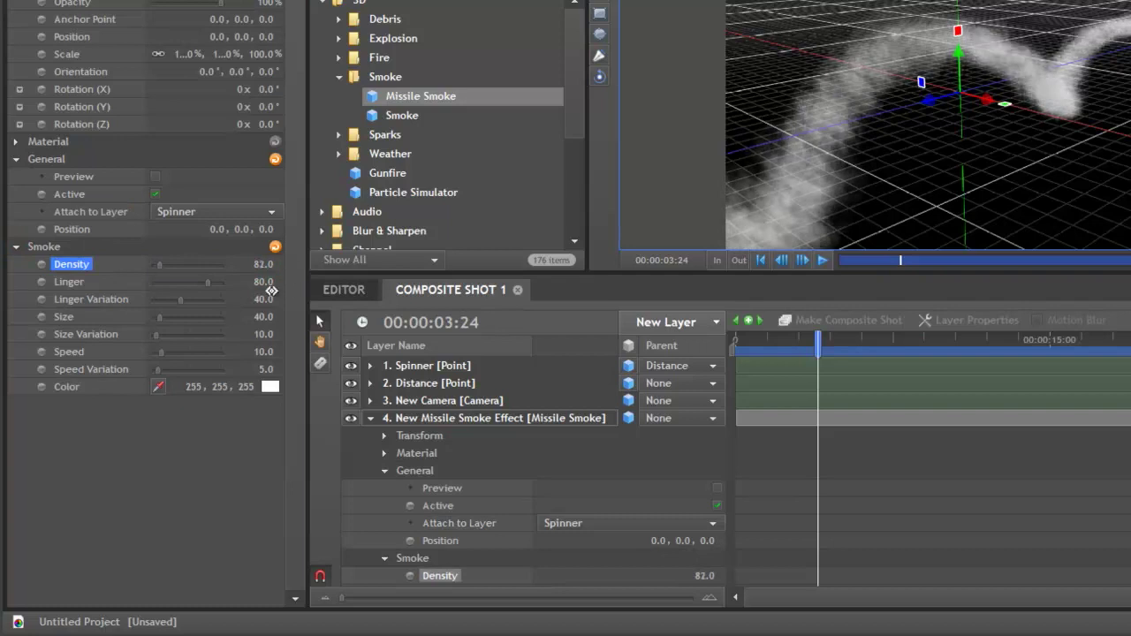
{"action": "left_click_drag", "start_coordinate": [263, 337], "coordinate": [265, 336]}
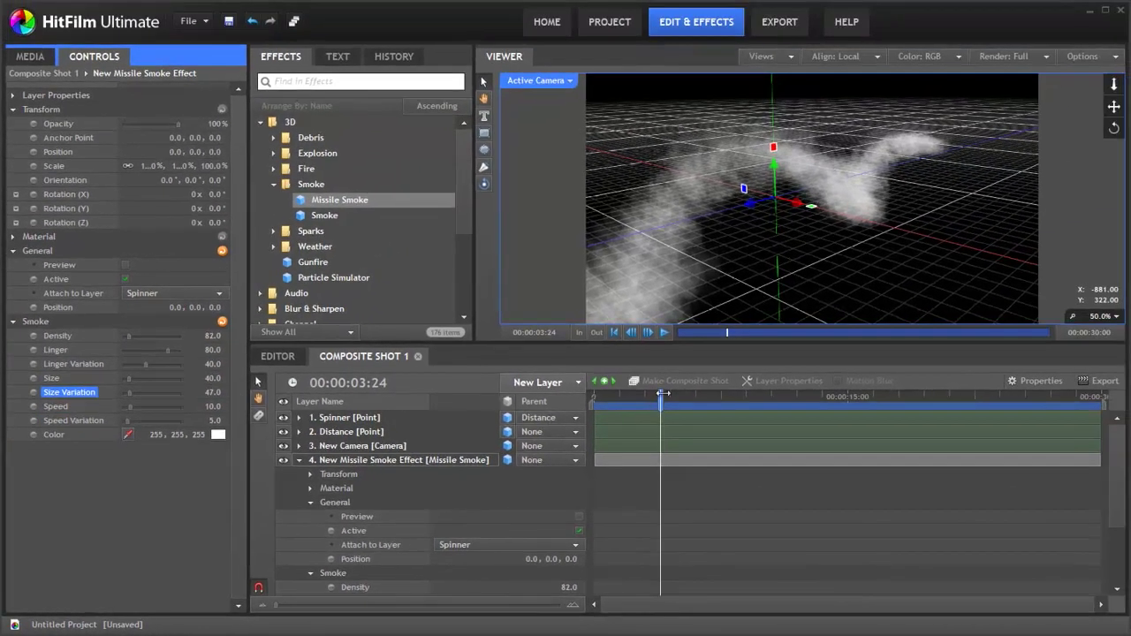
{"action": "mouse_move", "coordinate": [663, 395]}
{"action": "left_mouse_down"}
{"action": "mouse_move", "coordinate": [635, 396]}
{"action": "mouse_move", "coordinate": [698, 398]}
{"action": "mouse_move", "coordinate": [626, 399]}
{"action": "mouse_move", "coordinate": [617, 417]}
{"action": "mouse_move", "coordinate": [664, 408]}
{"action": "left_mouse_up"}
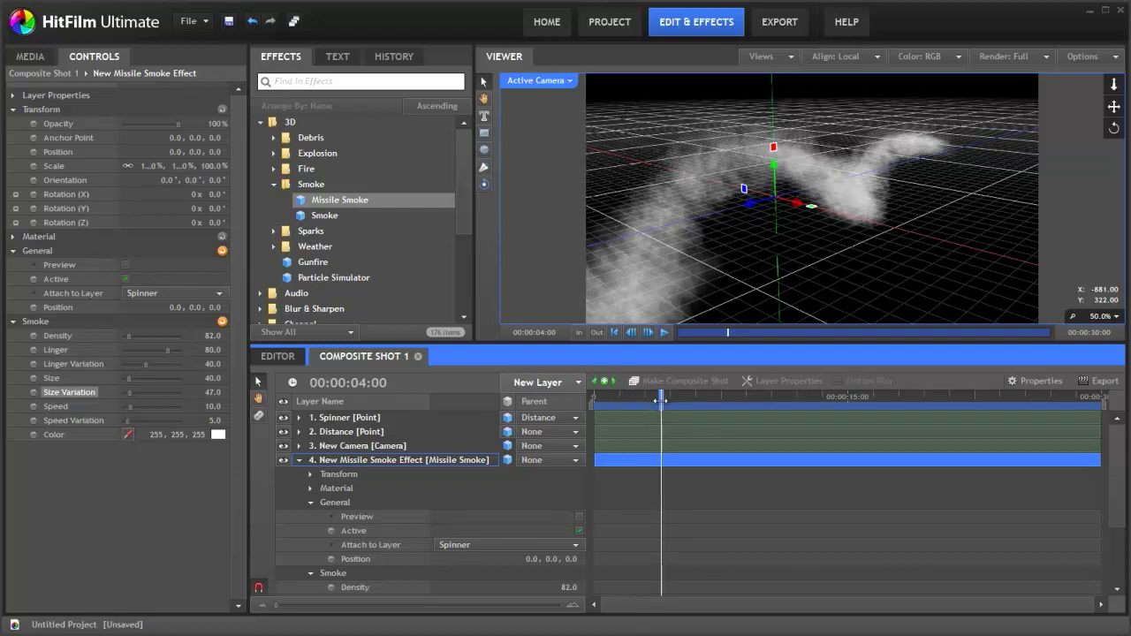
{"action": "mouse_move", "coordinate": [660, 400]}
{"action": "left_mouse_down"}
{"action": "mouse_move", "coordinate": [765, 401]}
{"action": "mouse_move", "coordinate": [647, 400]}
{"action": "left_mouse_up"}
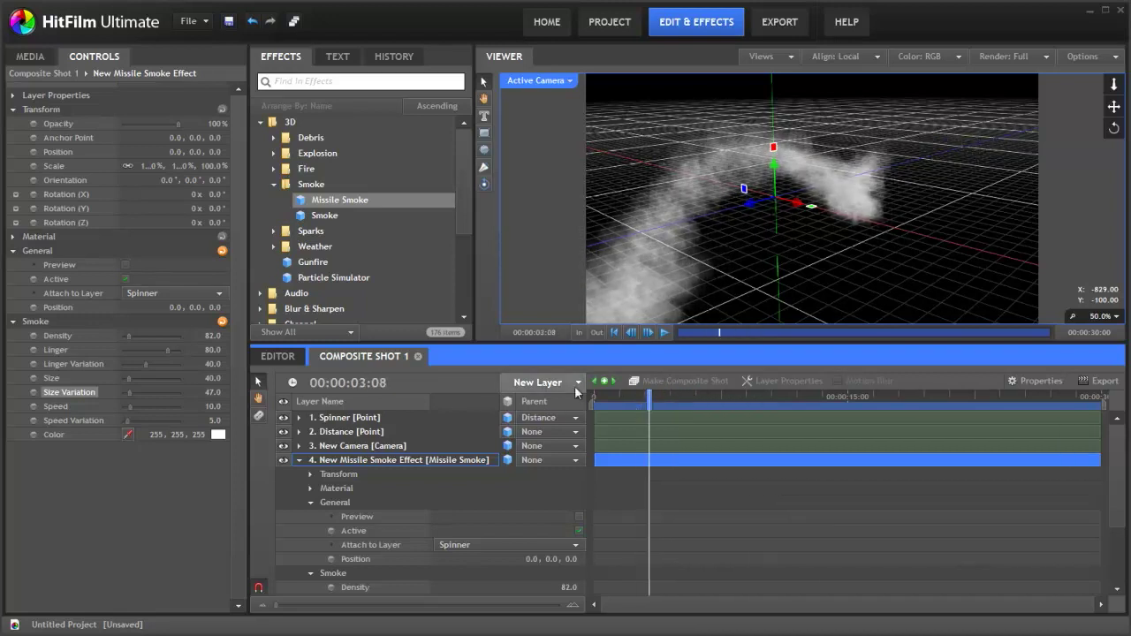
Add a new Grade layer and untick Floor Plane in the viewer options.
{"action": "left_click", "coordinate": [576, 380]}
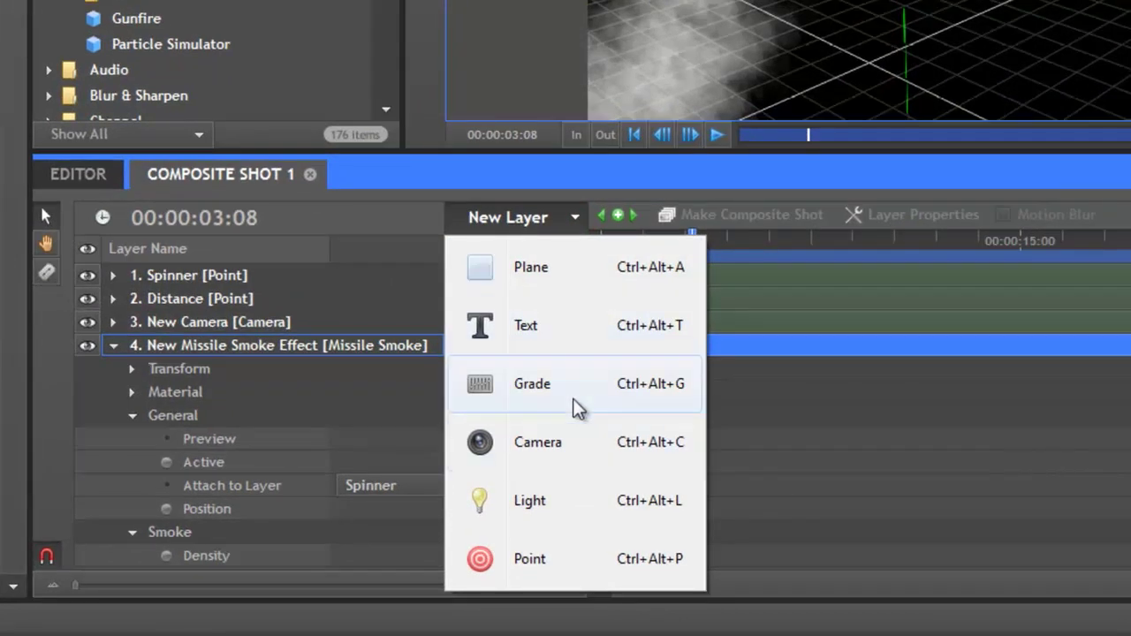
{"action": "left_click", "coordinate": [576, 391]}
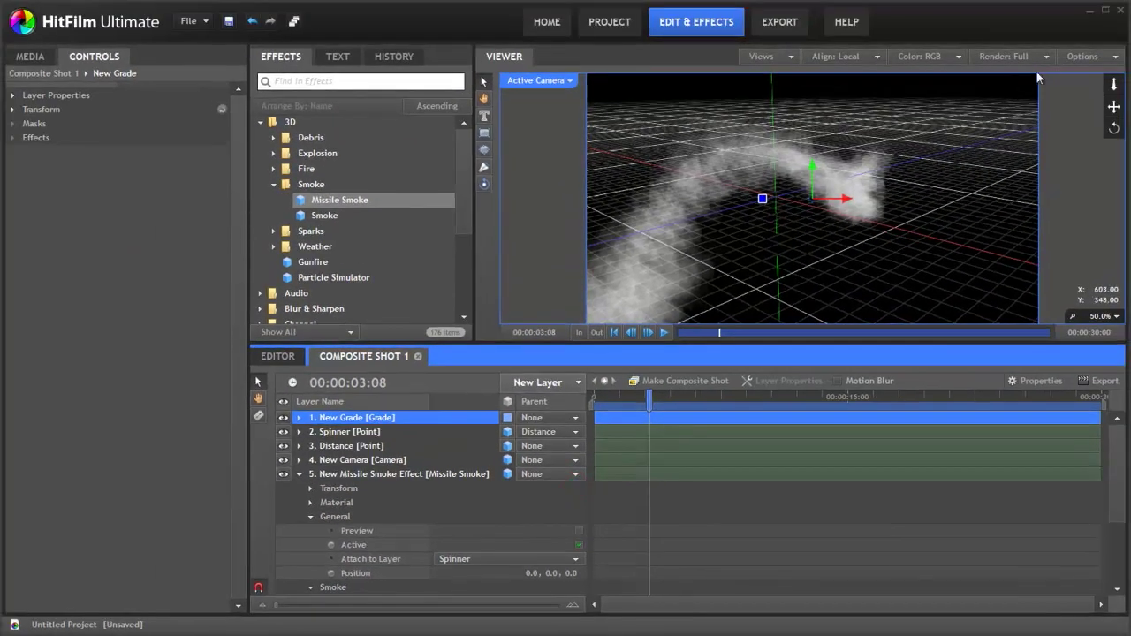
{"action": "left_click", "coordinate": [1082, 56]}
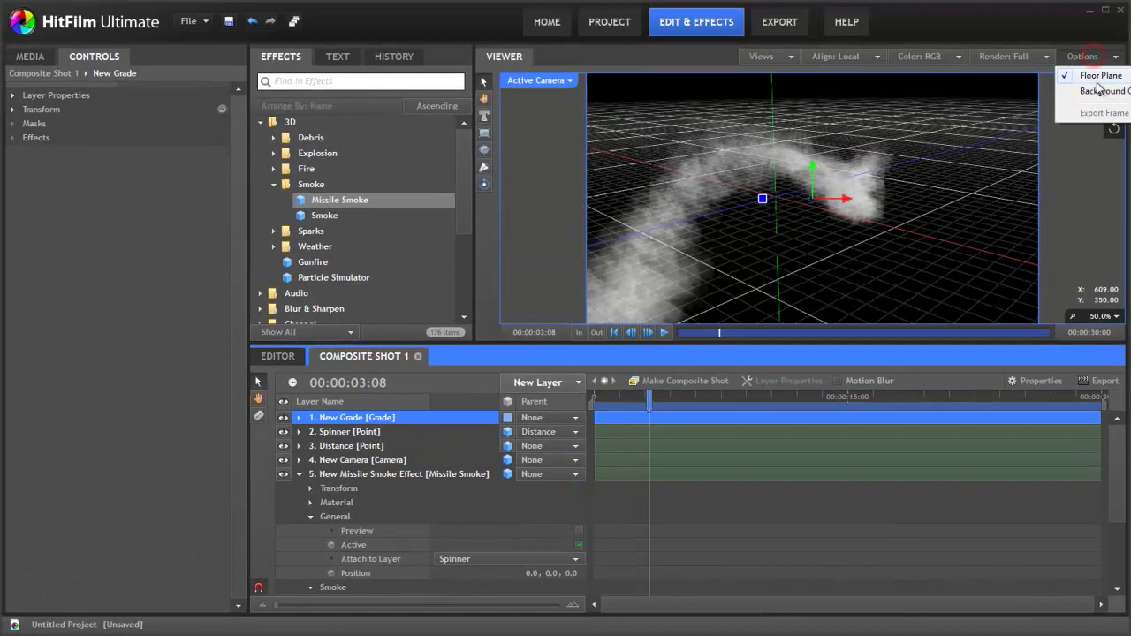
{"action": "left_click", "coordinate": [1096, 78]}
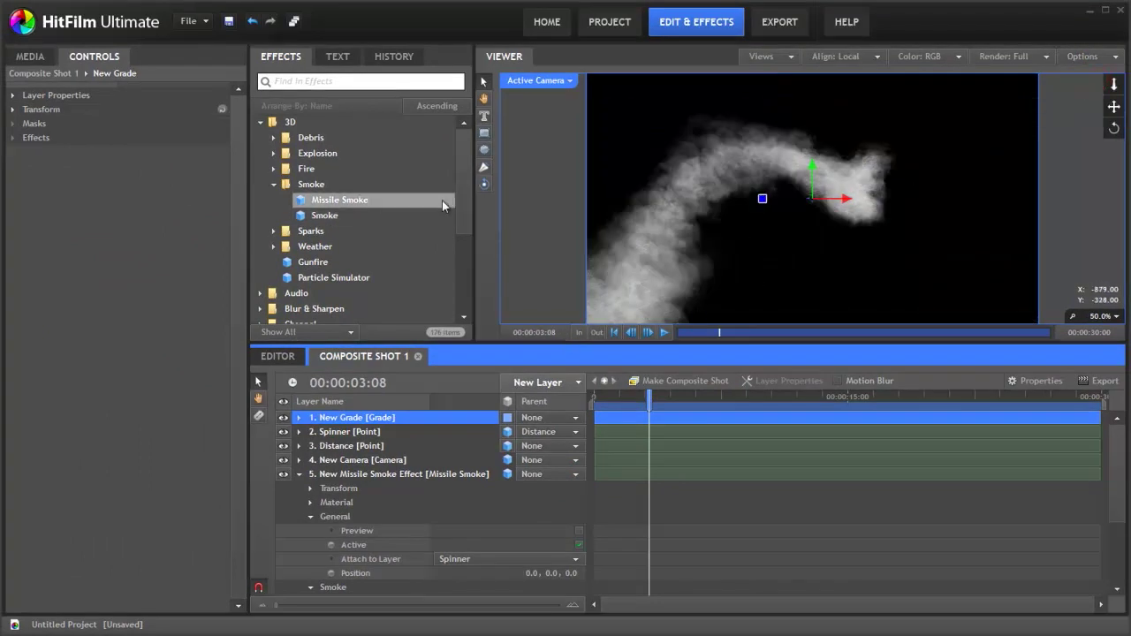
{"action": "left_click", "coordinate": [292, 82]}
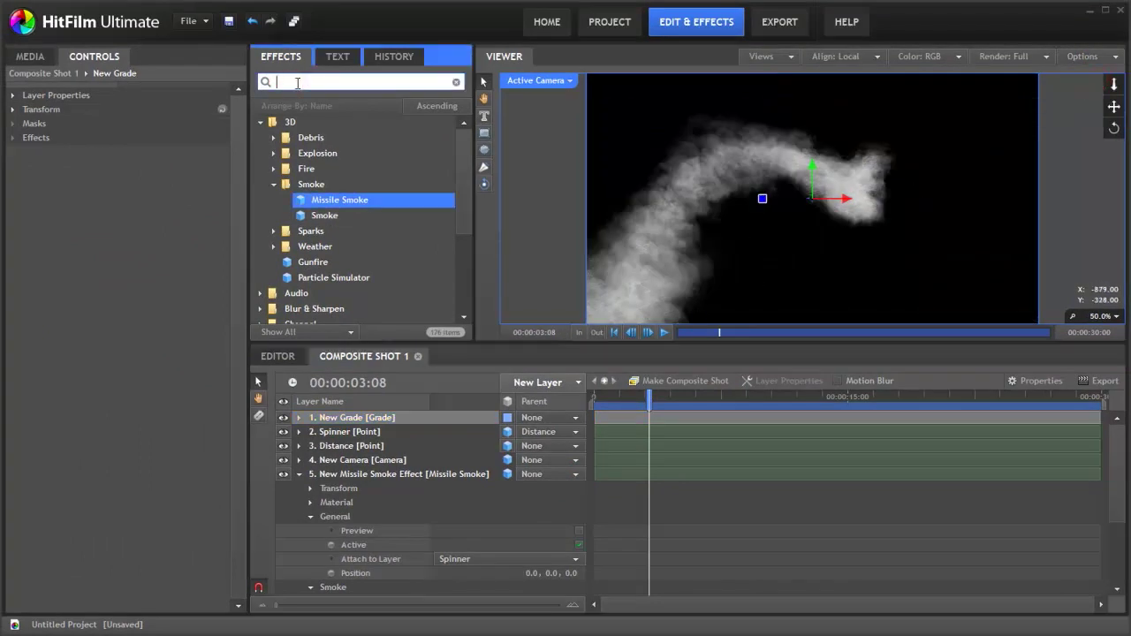
Apply Light Flares from an effects search for 'flar' to the New Grade layer, with Flare Type Flashlight LED.
{"action": "type", "text": "flare"}
{"action": "left_click_drag", "start_coordinate": [302, 137], "coordinate": [363, 418]}
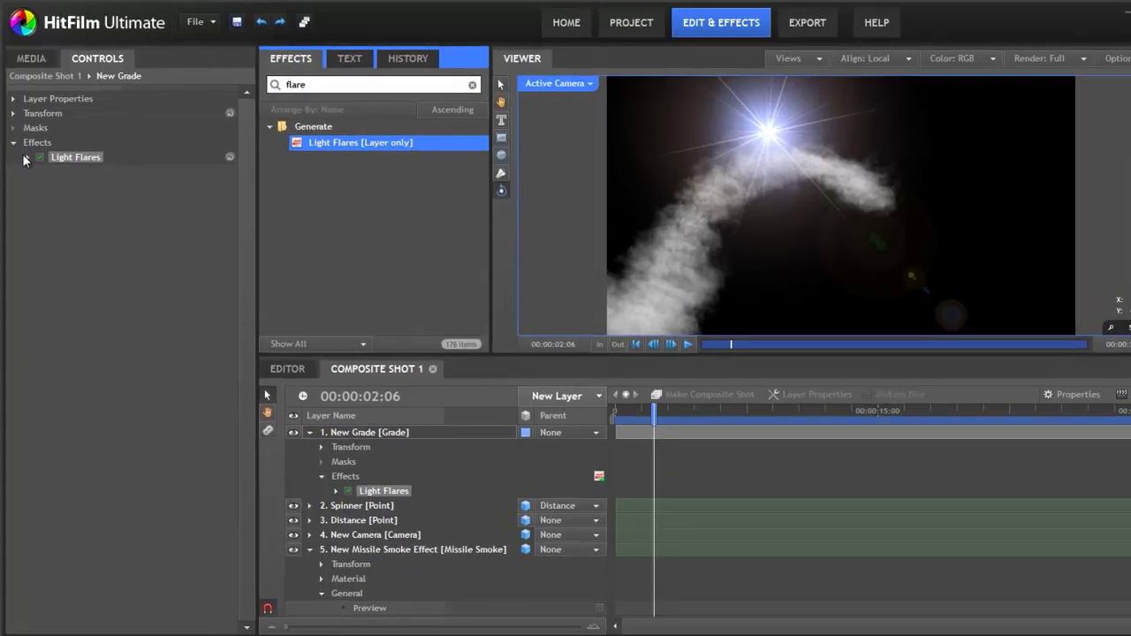
{"action": "left_click", "coordinate": [26, 152]}
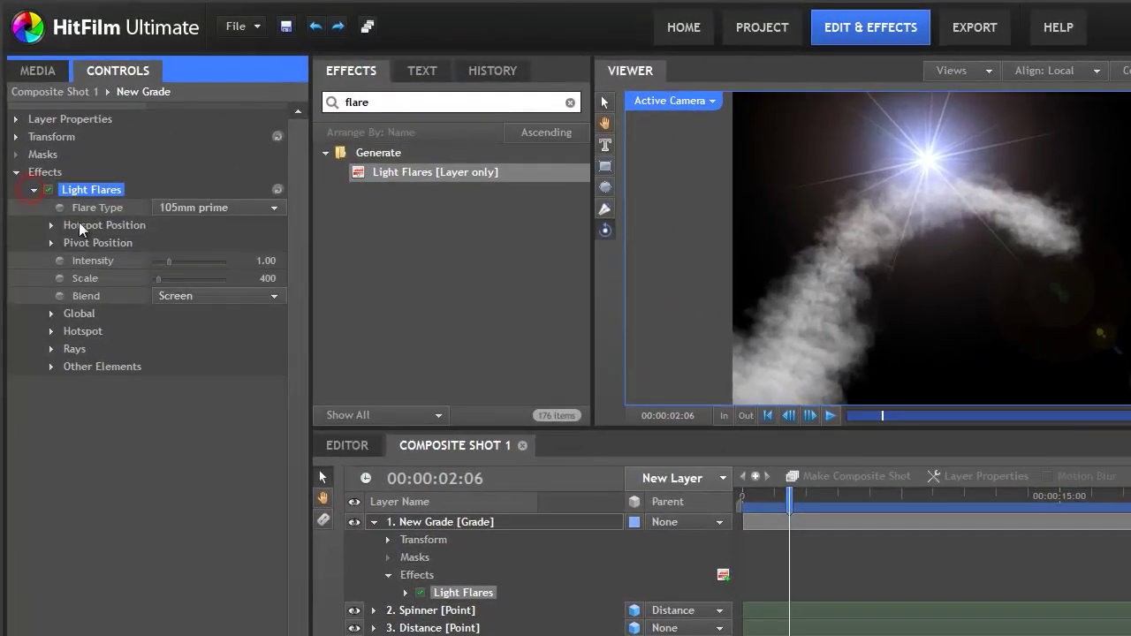
{"action": "left_click", "coordinate": [184, 210]}
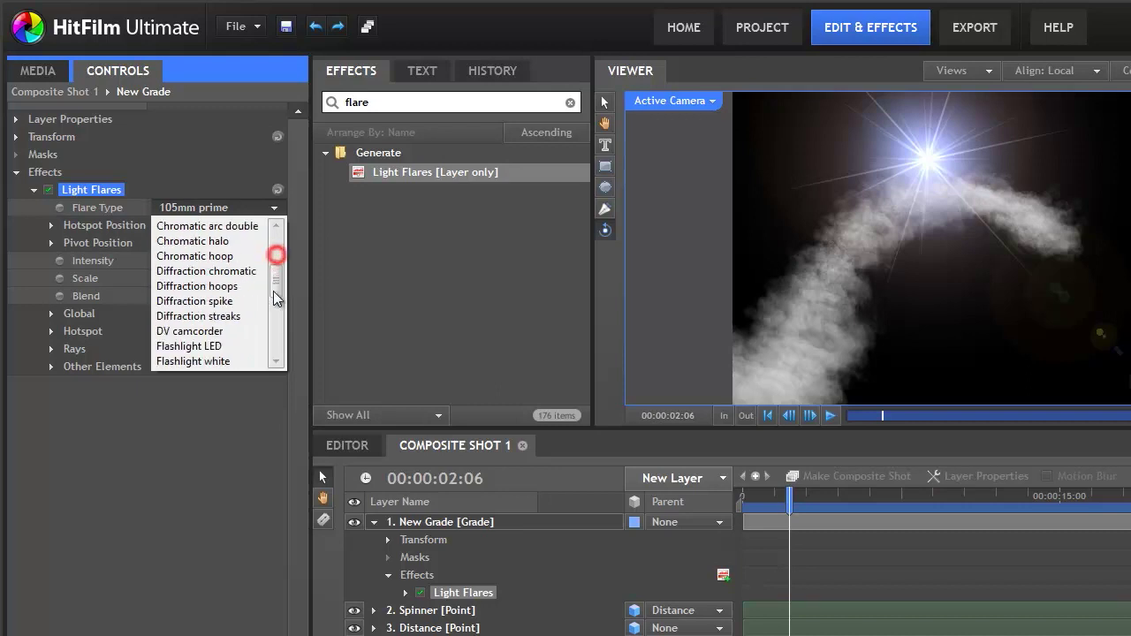
{"action": "left_click_drag", "start_coordinate": [276, 297], "coordinate": [269, 300]}
{"action": "left_click", "coordinate": [207, 289]}
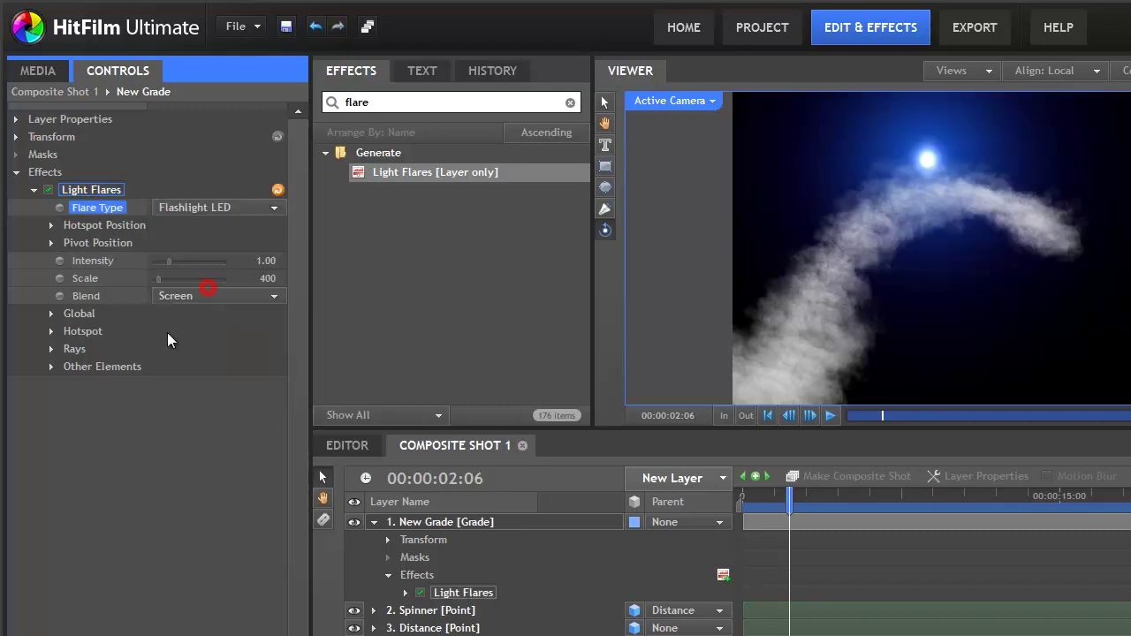
{"action": "left_click", "coordinate": [51, 226]}
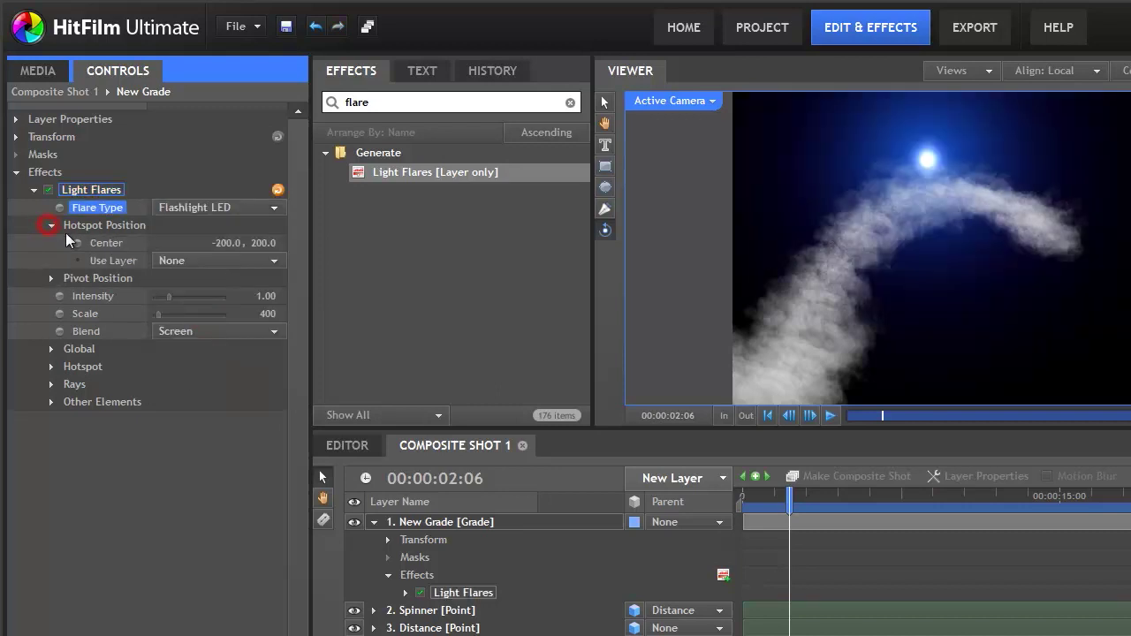
Set the flare hotspot's Use Layer to Spinner with Center 0, 0, then scrub to confirm it follows.
{"action": "left_click", "coordinate": [195, 262]}
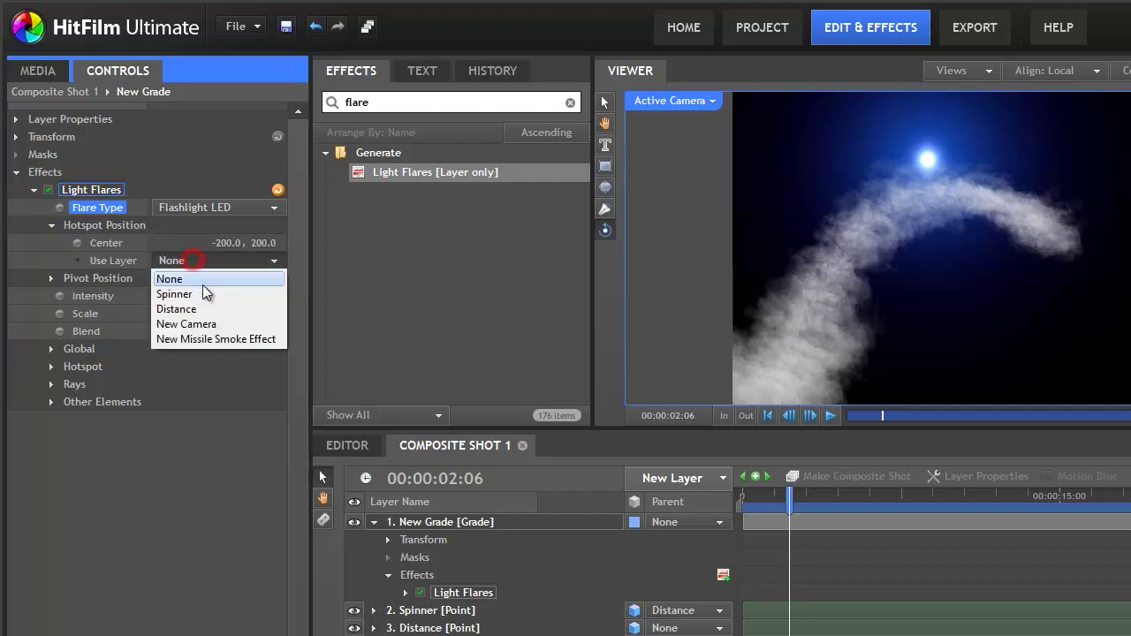
{"action": "left_click", "coordinate": [198, 295]}
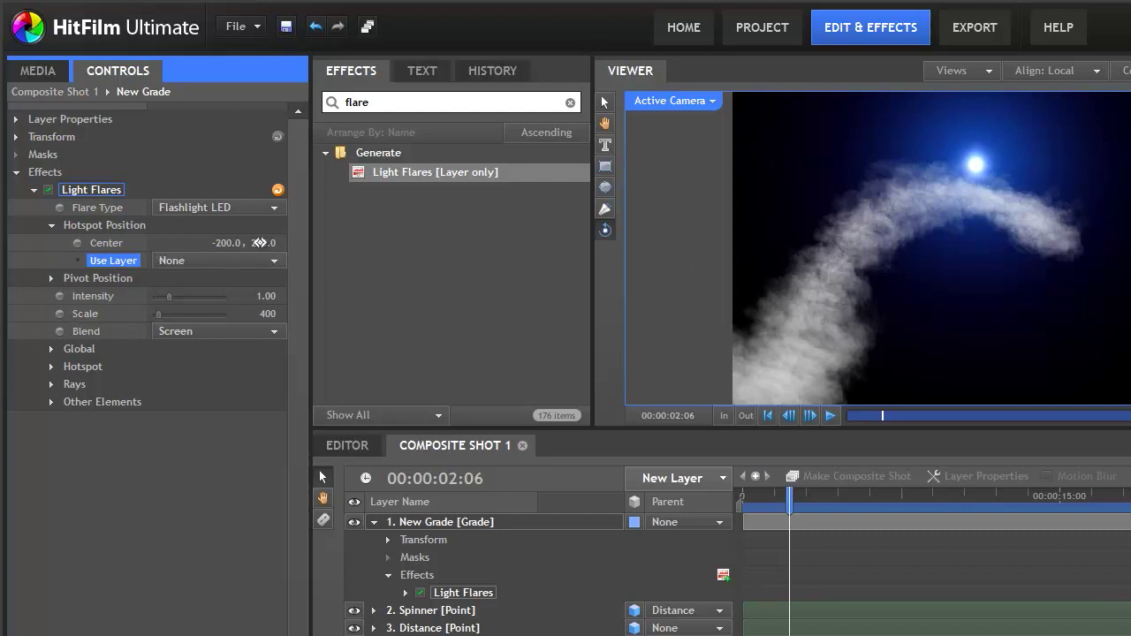
{"action": "left_click", "coordinate": [220, 244]}
{"action": "type", "text": "0"}
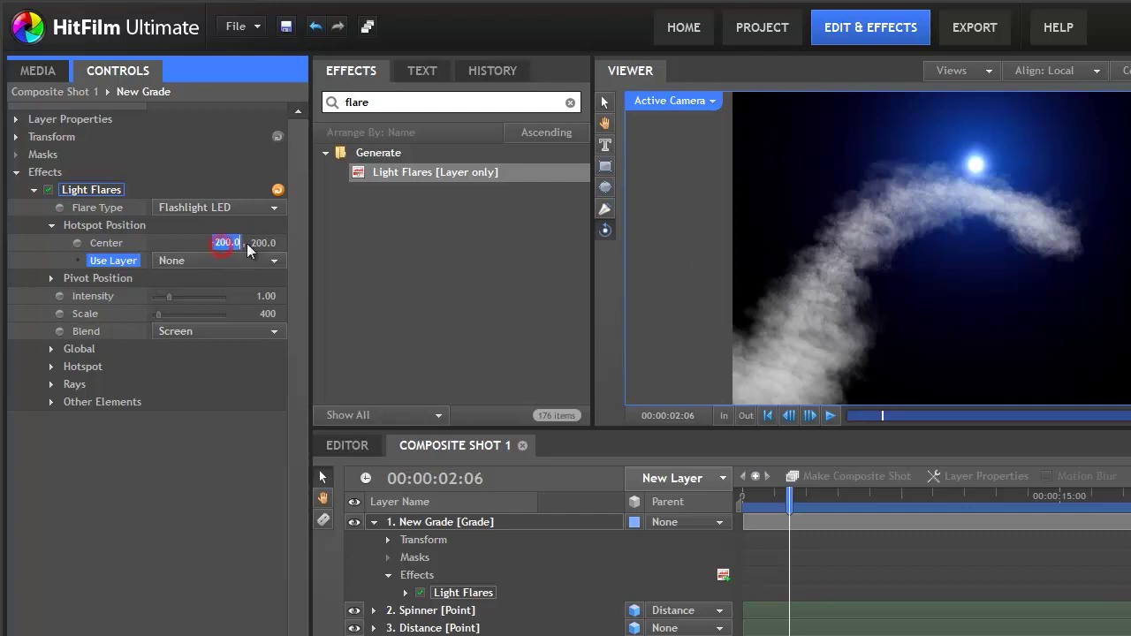
{"action": "left_click", "coordinate": [261, 244]}
{"action": "type", "text": "0"}
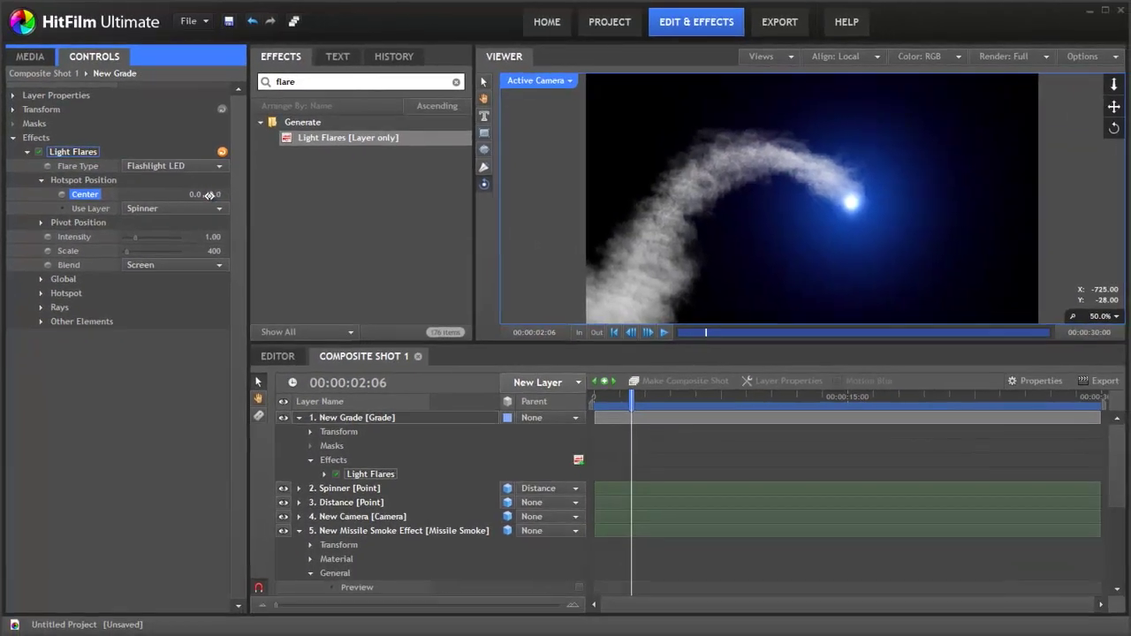
{"action": "mouse_move", "coordinate": [632, 402]}
{"action": "left_mouse_down"}
{"action": "mouse_move", "coordinate": [693, 402]}
{"action": "mouse_move", "coordinate": [631, 402]}
{"action": "left_mouse_up"}
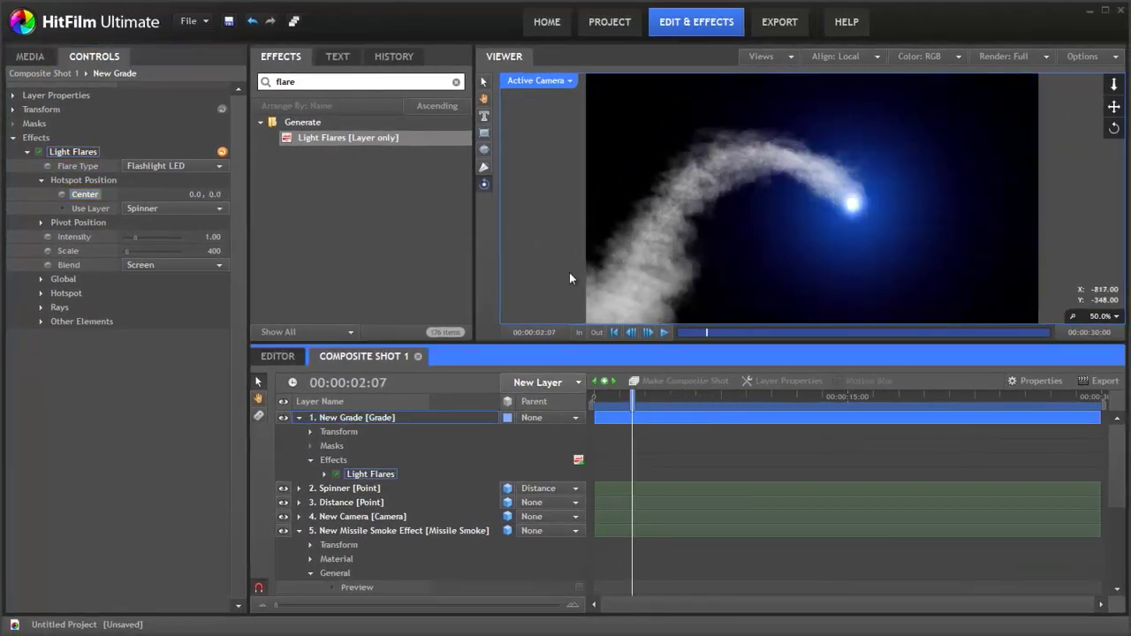
{"action": "left_click", "coordinate": [485, 186]}
{"action": "left_click_drag", "start_coordinate": [899, 230], "coordinate": [864, 222]}
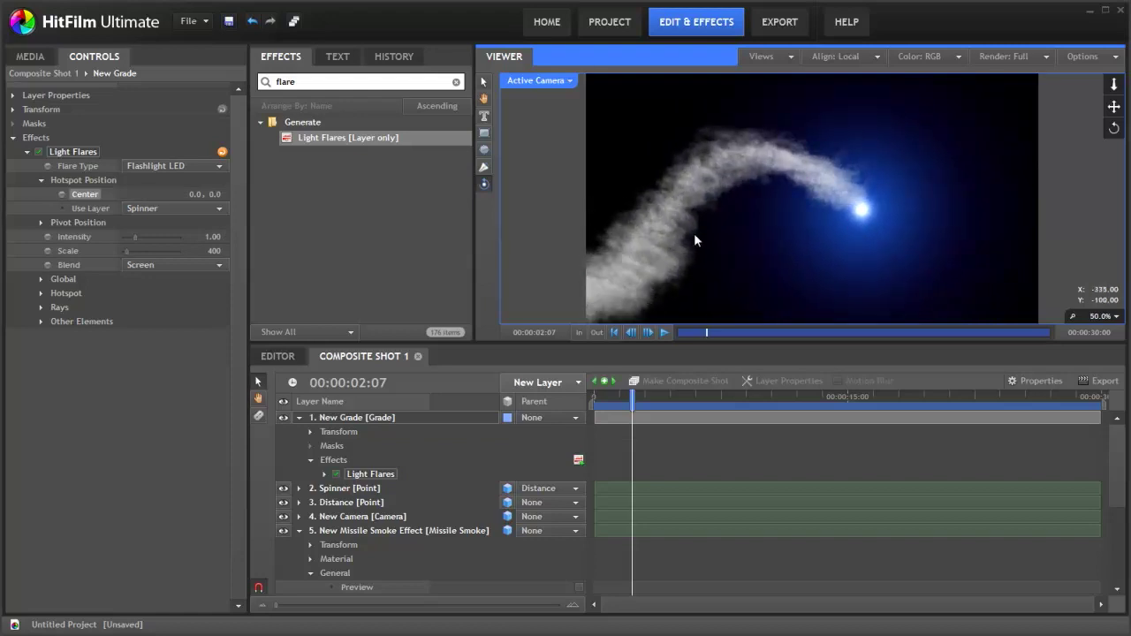